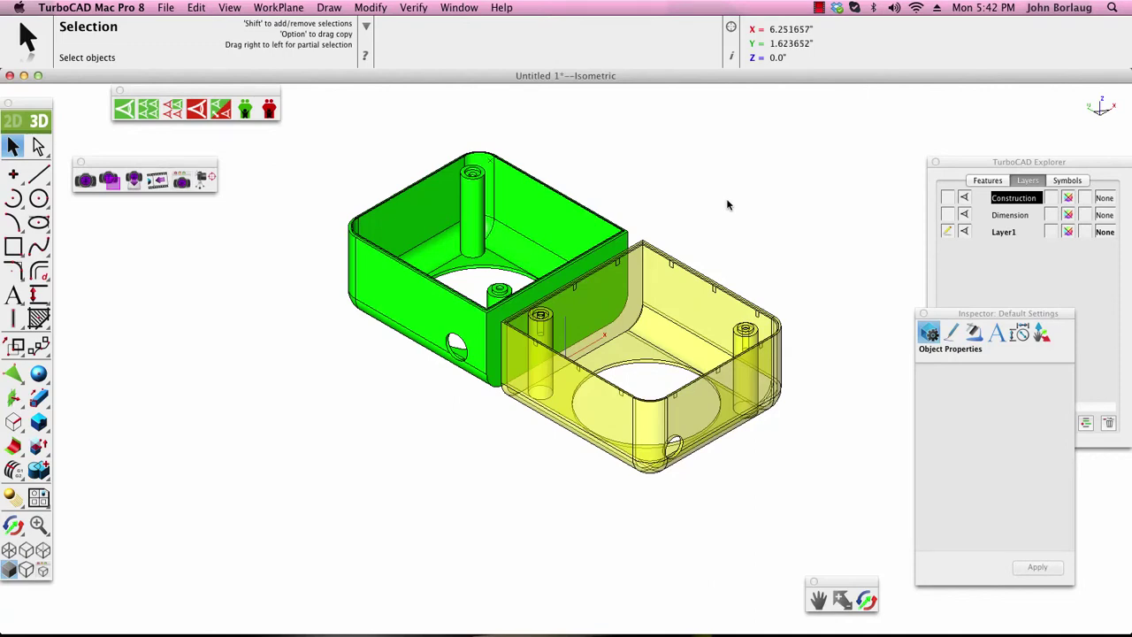
Hide the yellow box Part_858 and select the green box Part_933
{"action": "left_click", "coordinate": [683, 306]}
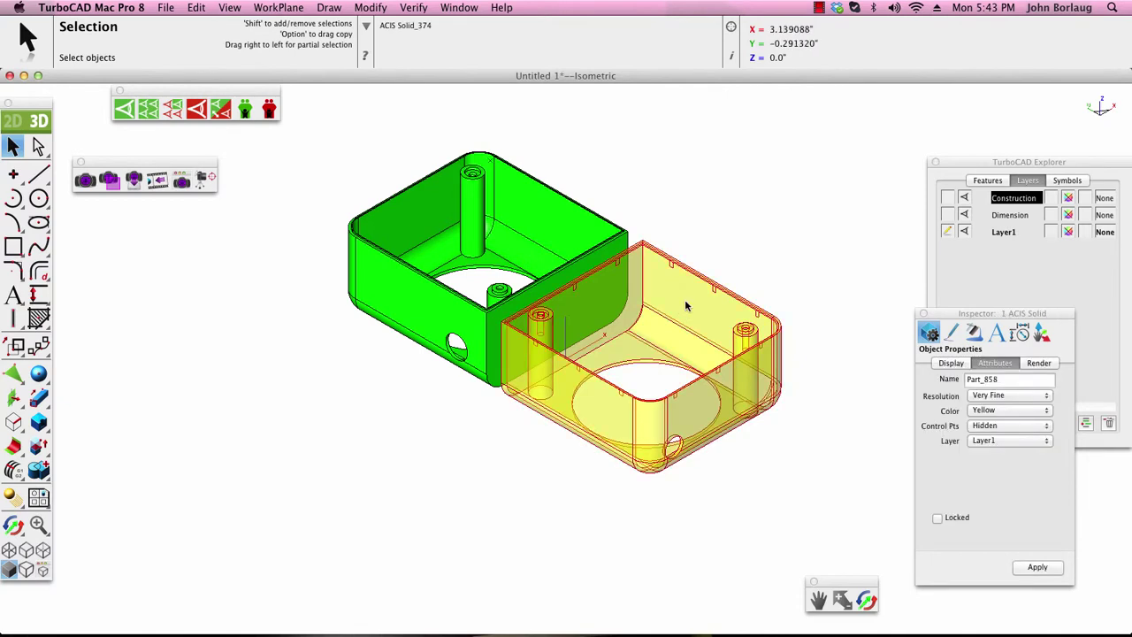
{"action": "left_click", "coordinate": [194, 107]}
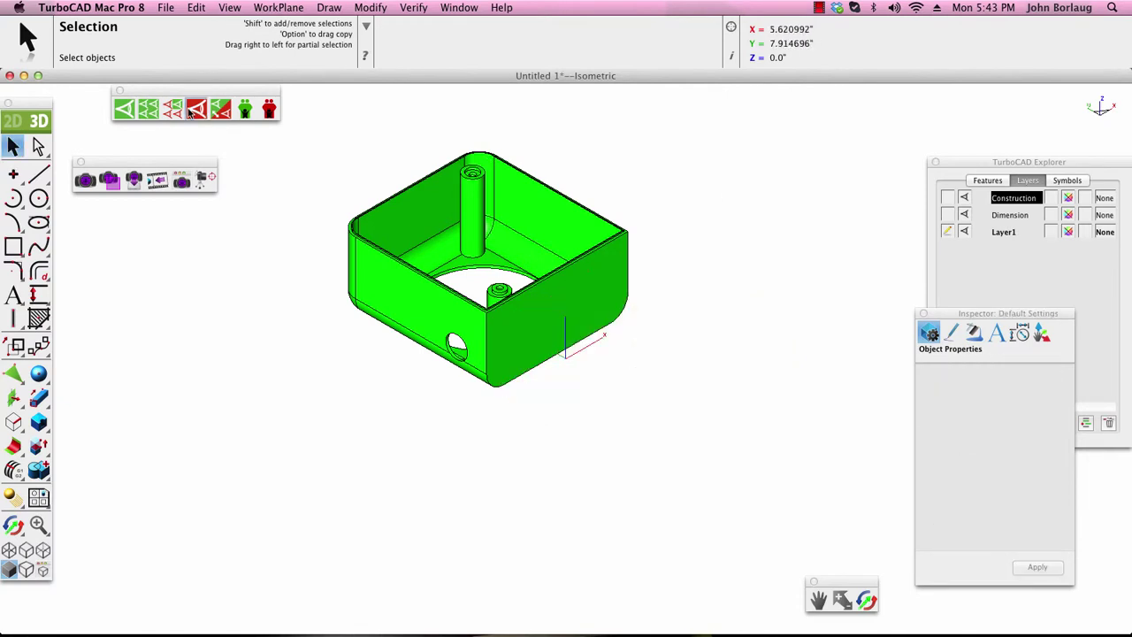
{"action": "left_click", "coordinate": [410, 217]}
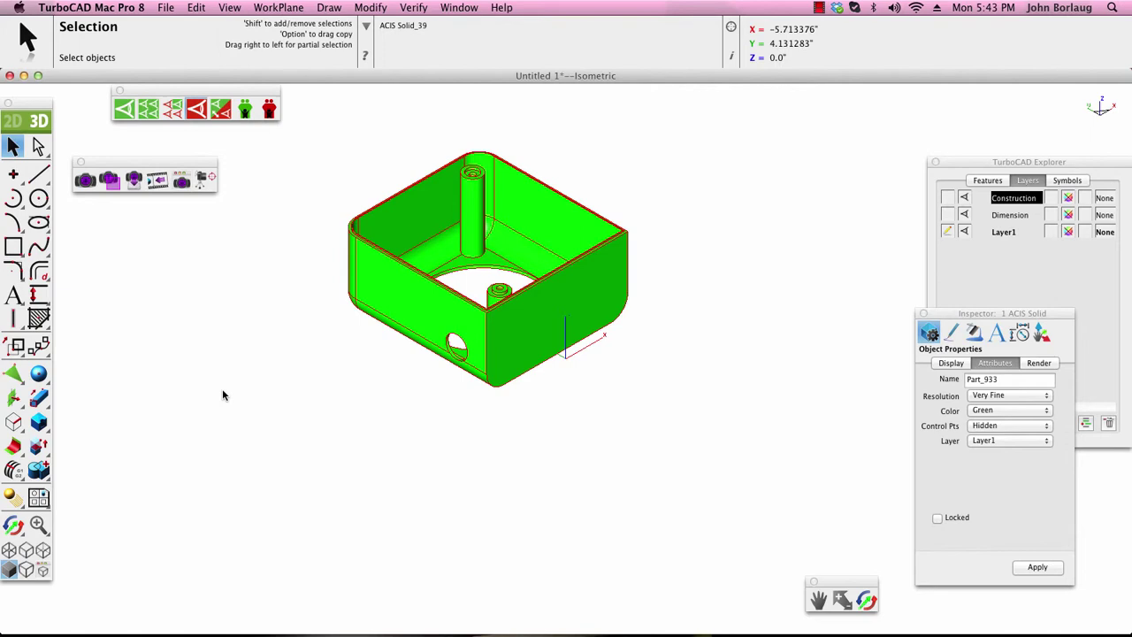
Set Model To Sheet to One Part Per Sheet with hidden lines using the Visible pen style
{"action": "left_click", "coordinate": [42, 501]}
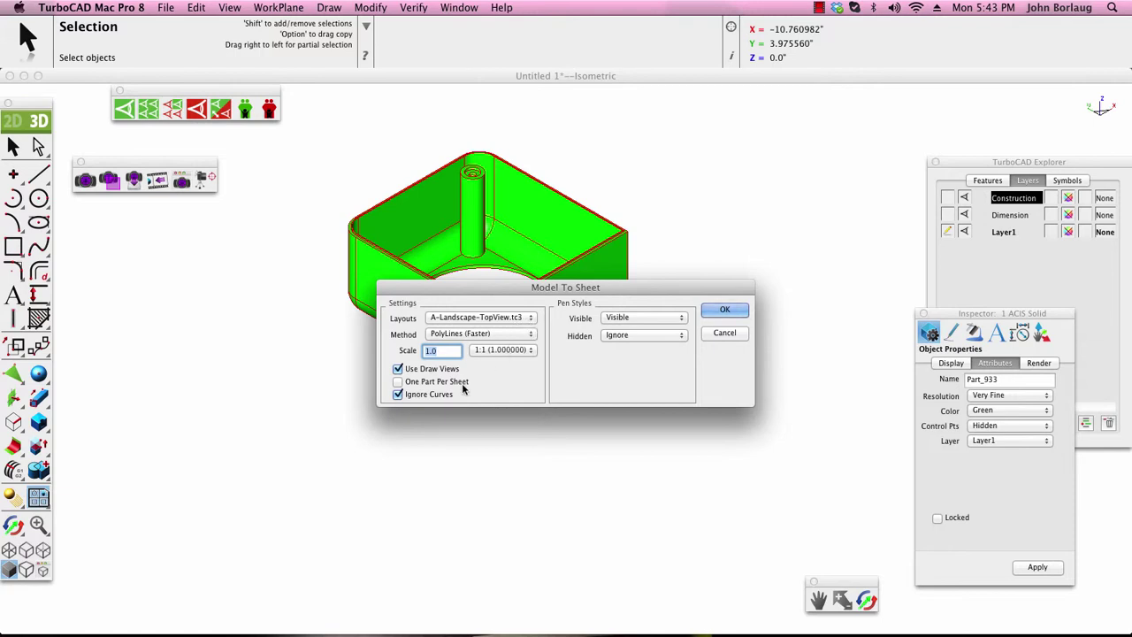
{"action": "left_click", "coordinate": [398, 381]}
{"action": "left_click", "coordinate": [681, 334]}
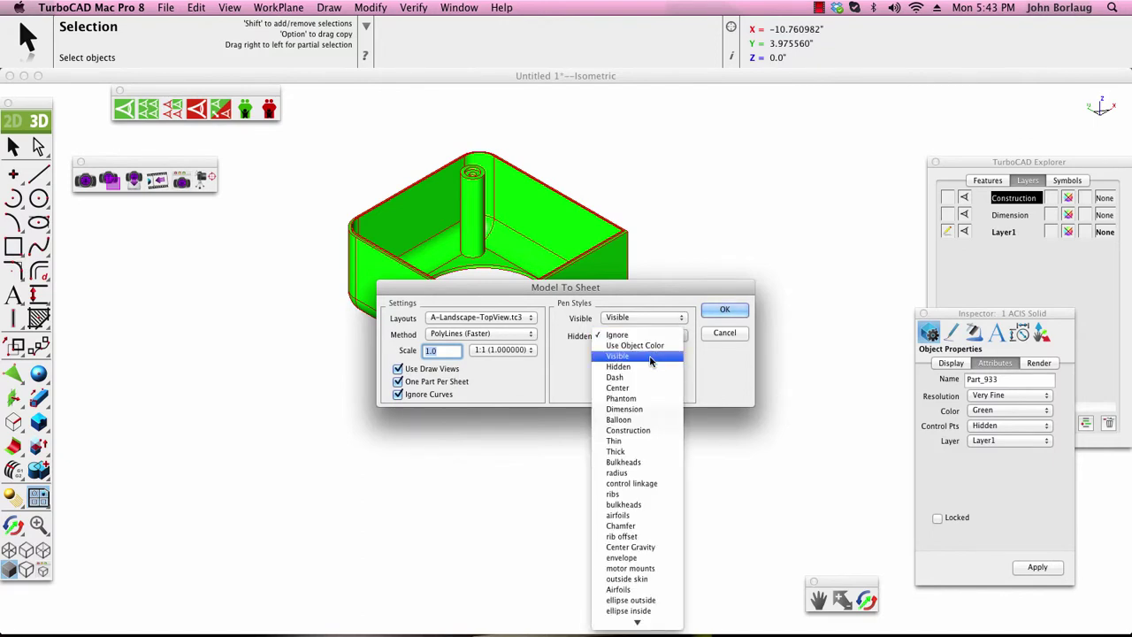
{"action": "left_click", "coordinate": [650, 358]}
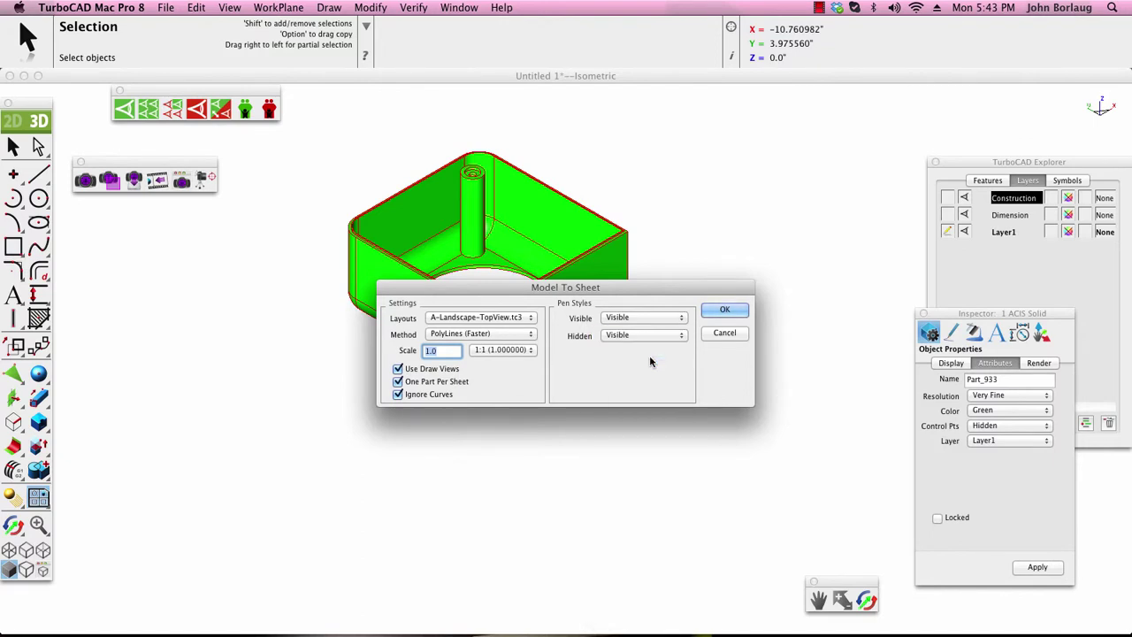
Generate the sheet, dismiss the layers notice, toggle Title Block 1 off and on, and select the top view
{"action": "left_click", "coordinate": [723, 311]}
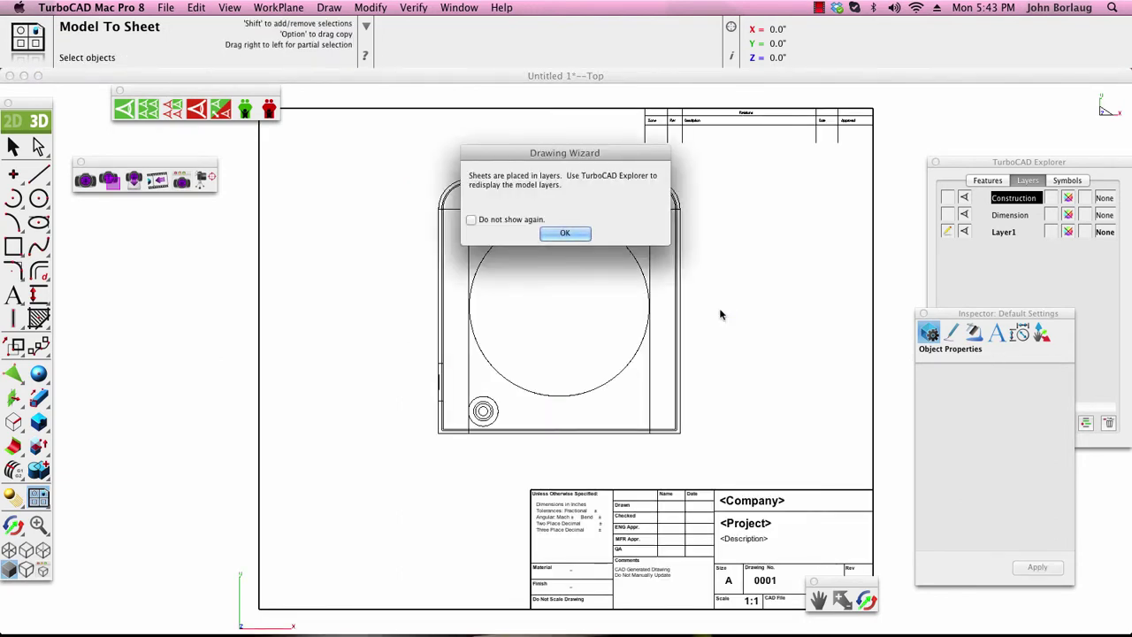
{"action": "left_click", "coordinate": [570, 233]}
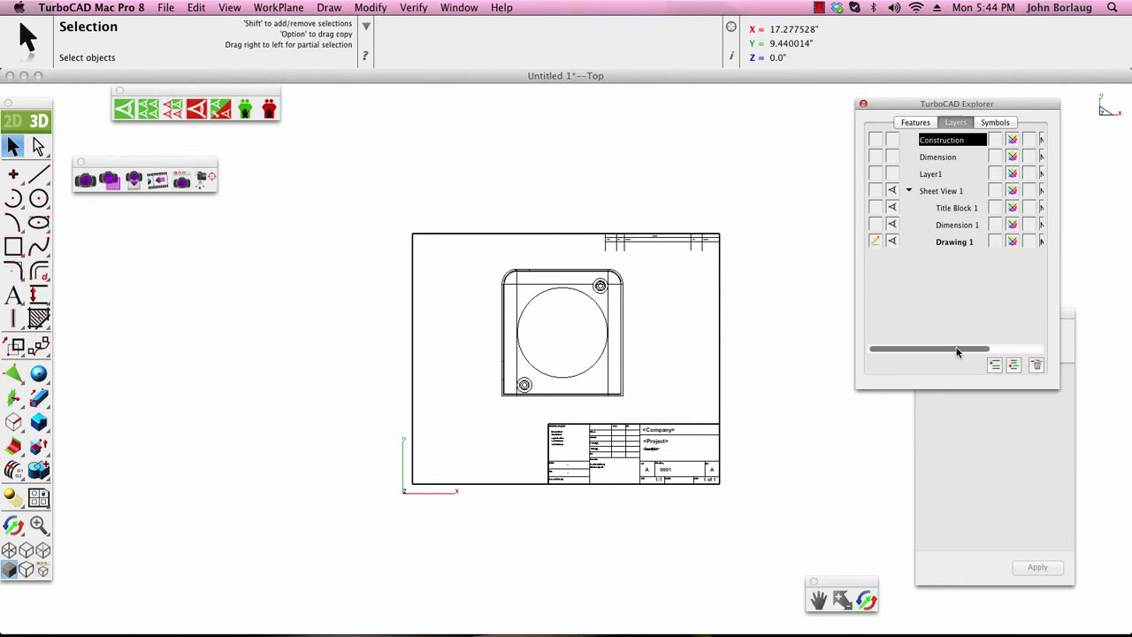
{"action": "left_click_drag", "start_coordinate": [963, 350], "coordinate": [920, 346]}
{"action": "left_click", "coordinate": [893, 207]}
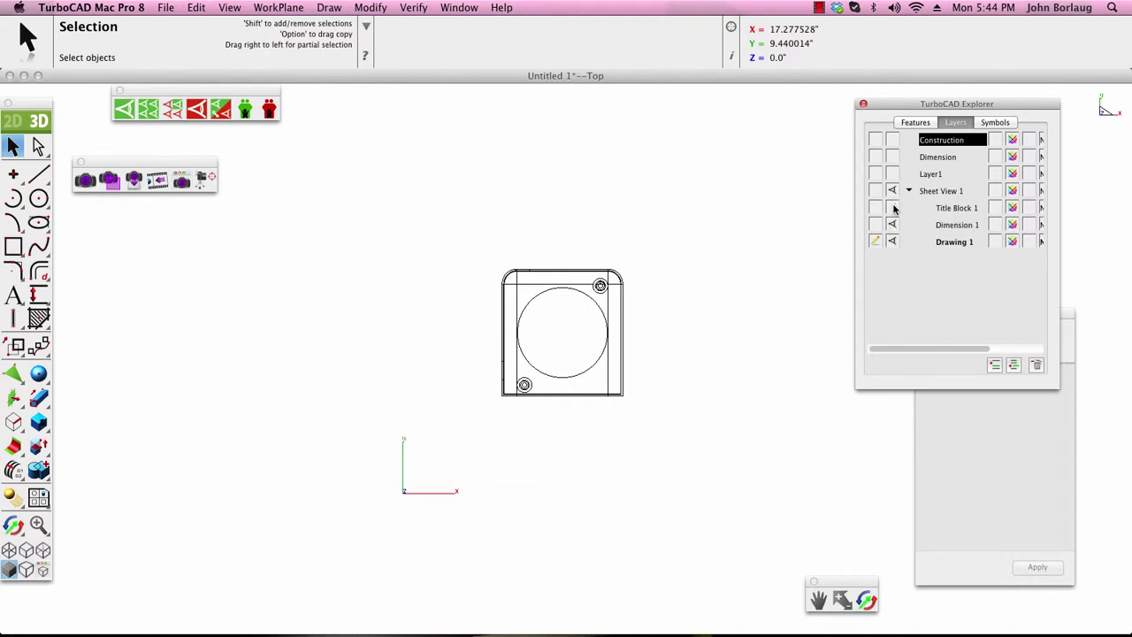
{"action": "left_click", "coordinate": [893, 207]}
{"action": "left_click", "coordinate": [622, 351]}
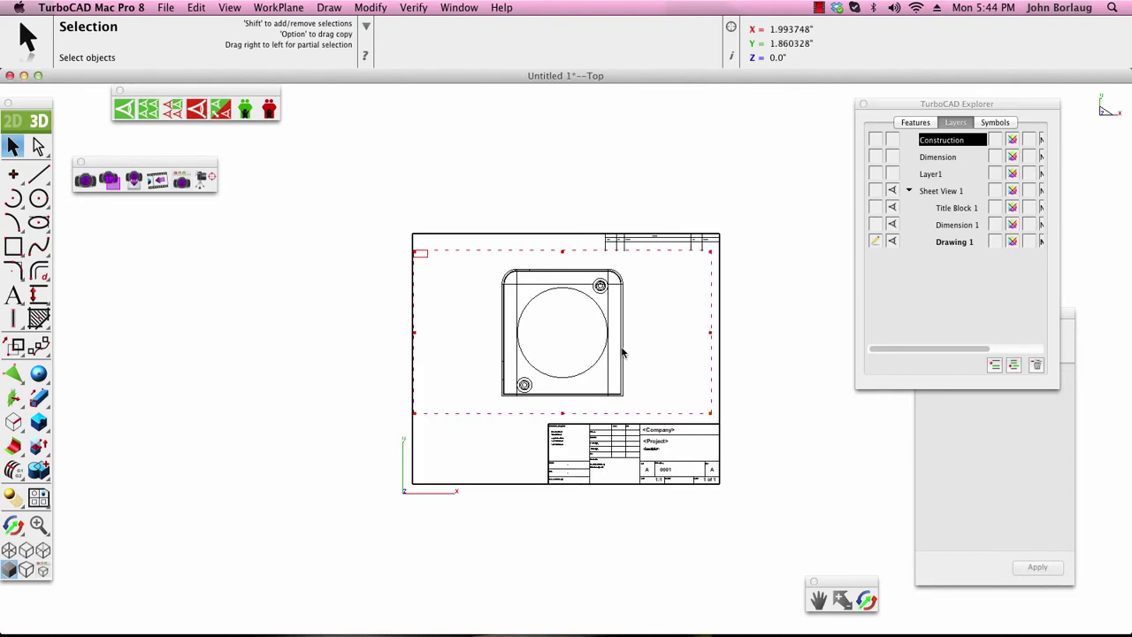
Confirm the top view's properties (scale 1.0, PolyLines edges, Visible pens) and deselect it
{"action": "right_click", "coordinate": [425, 258]}
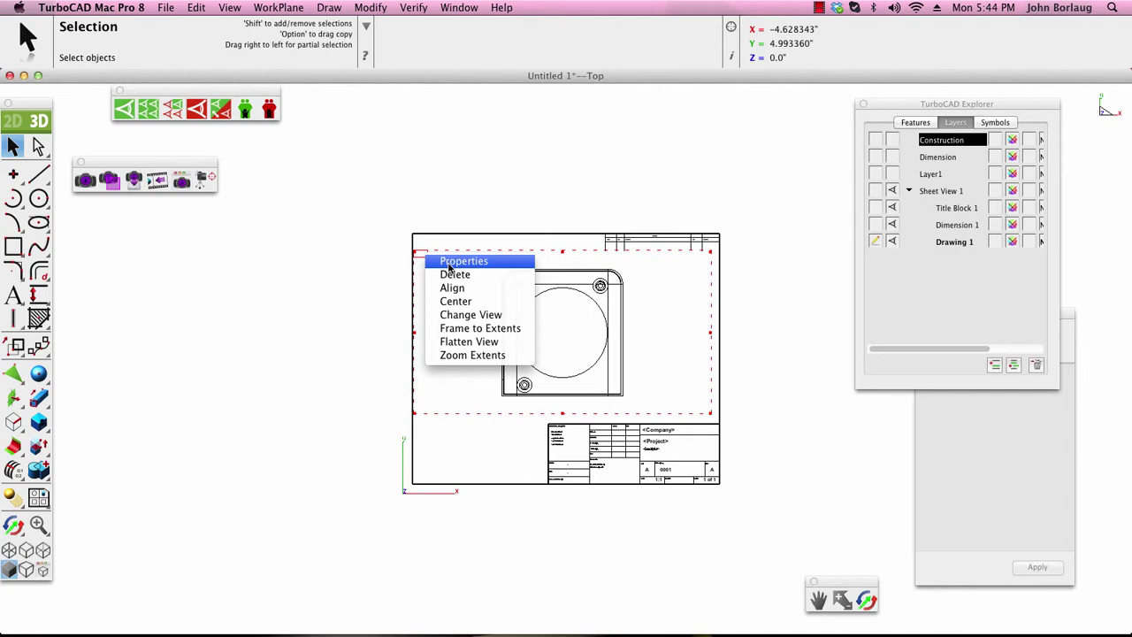
{"action": "left_click", "coordinate": [451, 261]}
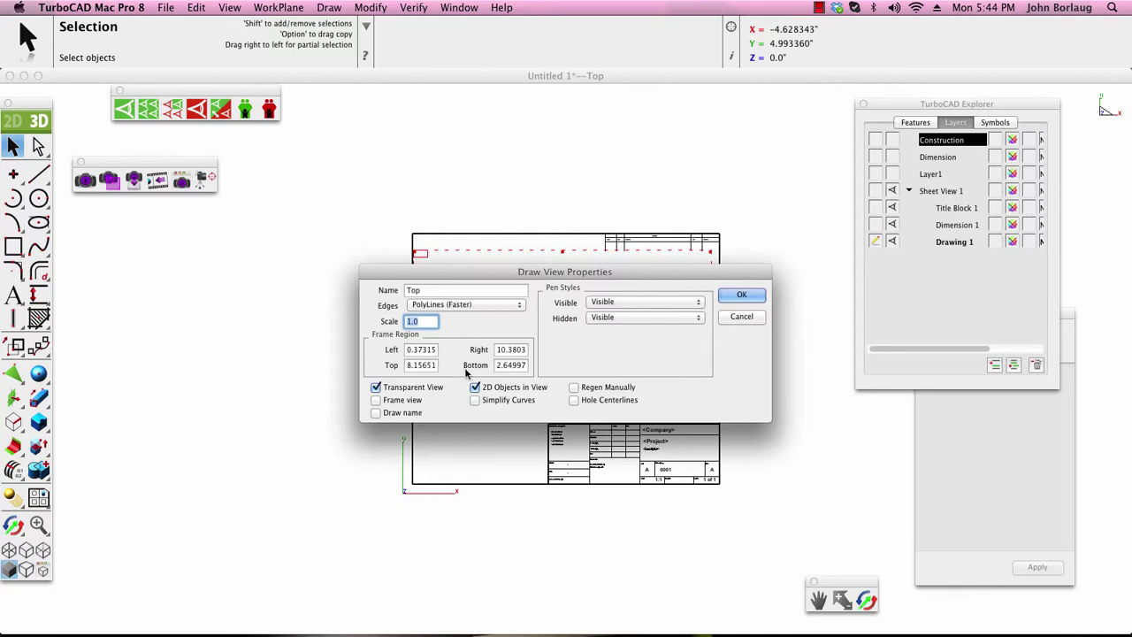
{"action": "left_click", "coordinate": [741, 296]}
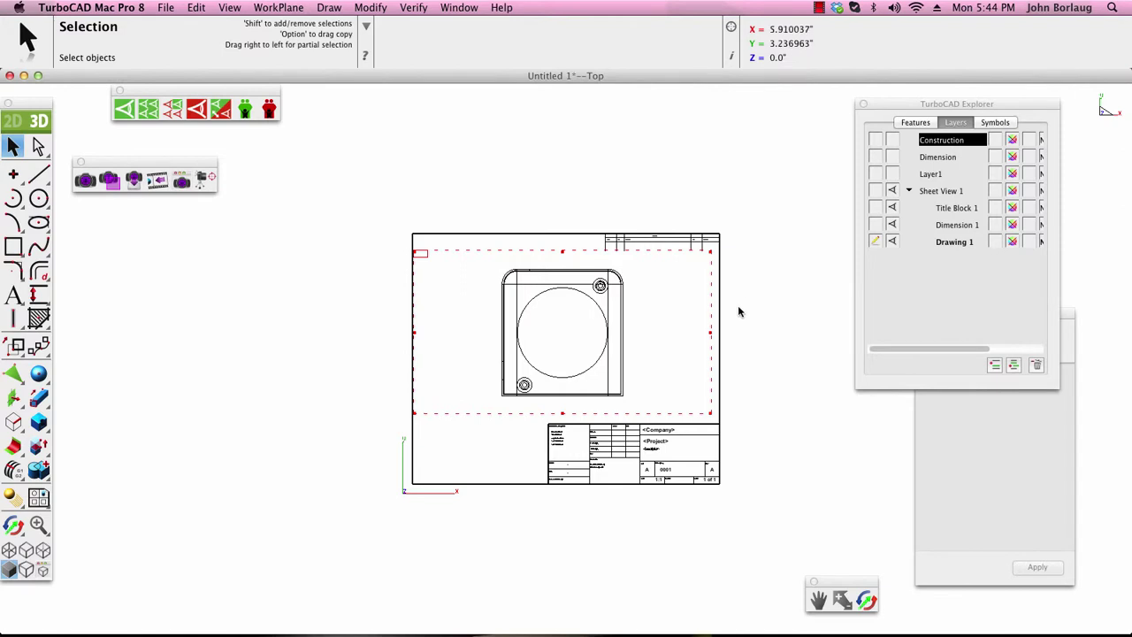
{"action": "left_click", "coordinate": [529, 180]}
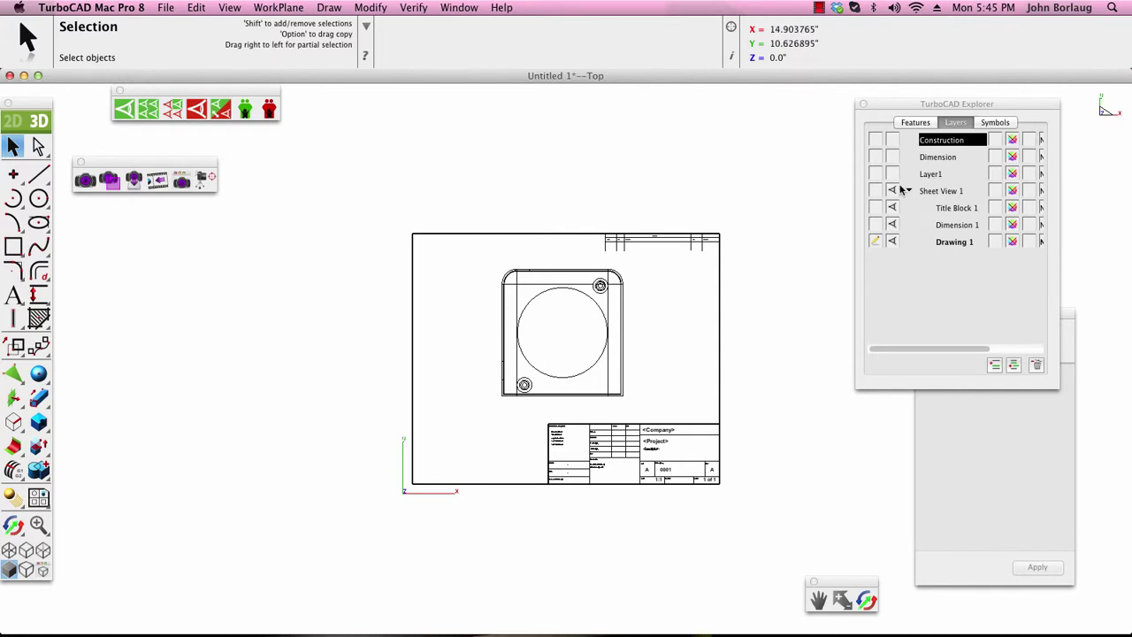
Make Construction the work layer, then undo that and the sheet creation to return to the 3D box
{"action": "left_click", "coordinate": [873, 142]}
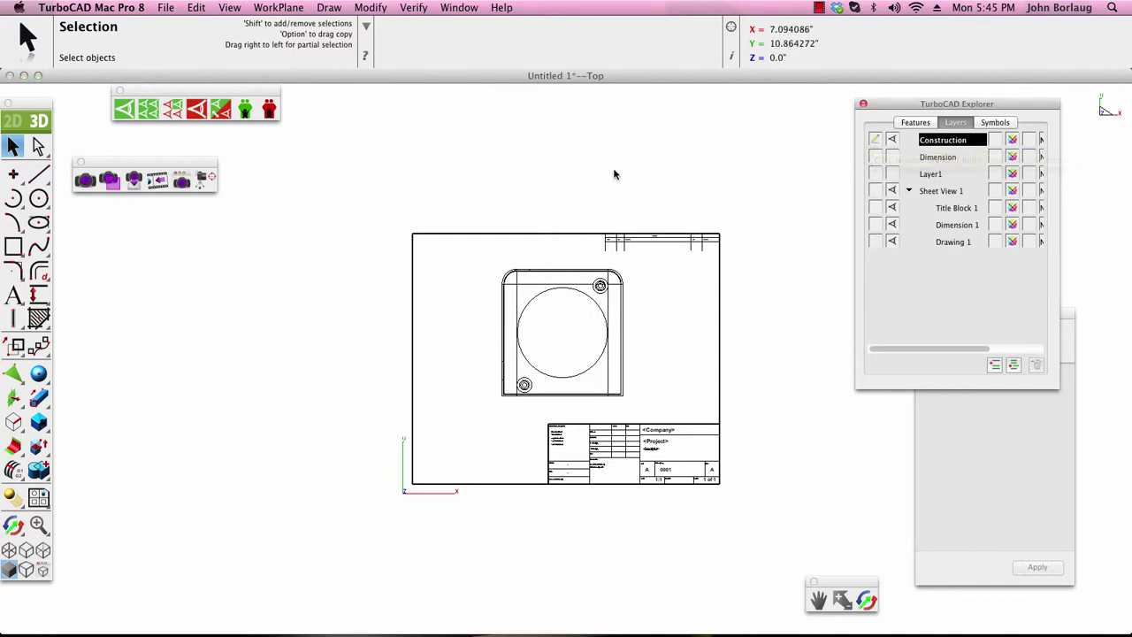
{"action": "left_click", "coordinate": [196, 9]}
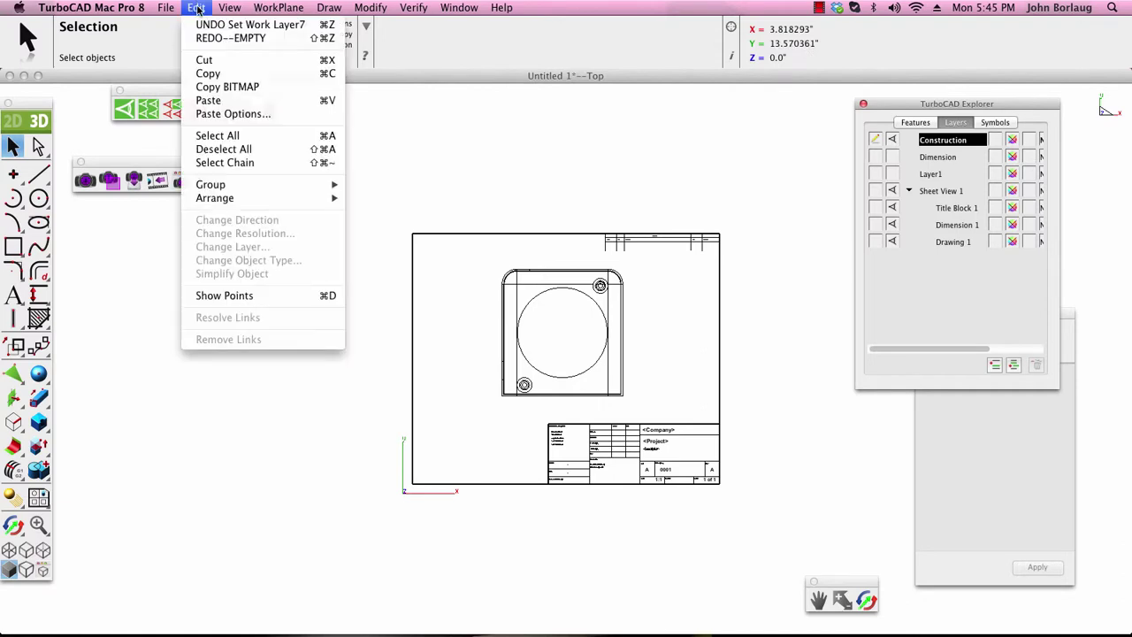
{"action": "left_click", "coordinate": [204, 25]}
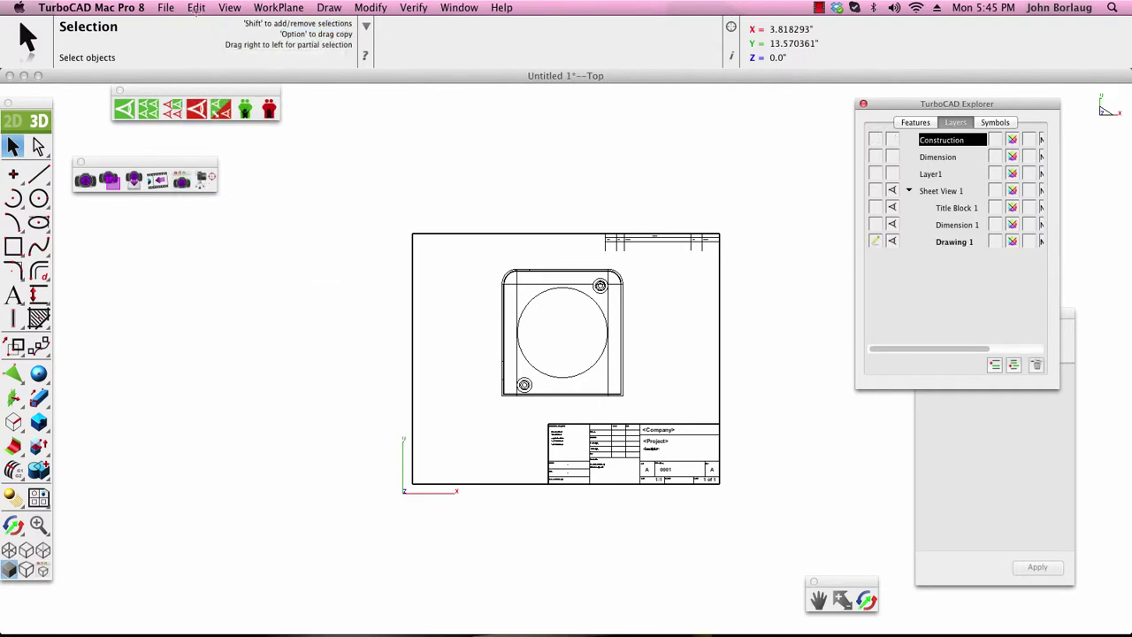
{"action": "left_click", "coordinate": [196, 8]}
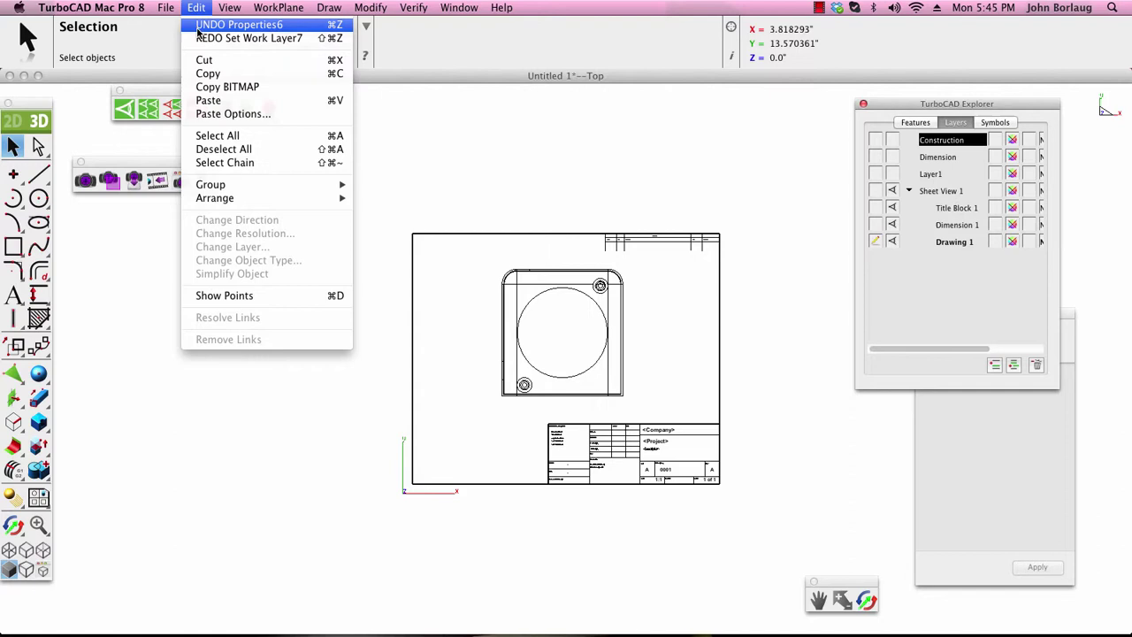
{"action": "left_click", "coordinate": [221, 25]}
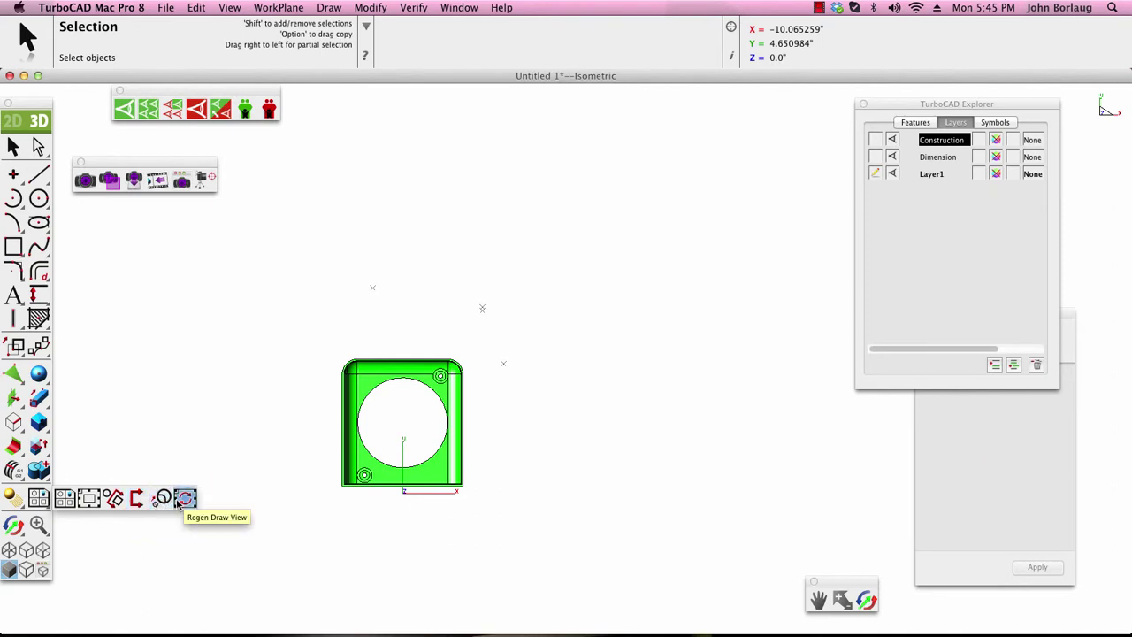
{"action": "left_click", "coordinate": [64, 500]}
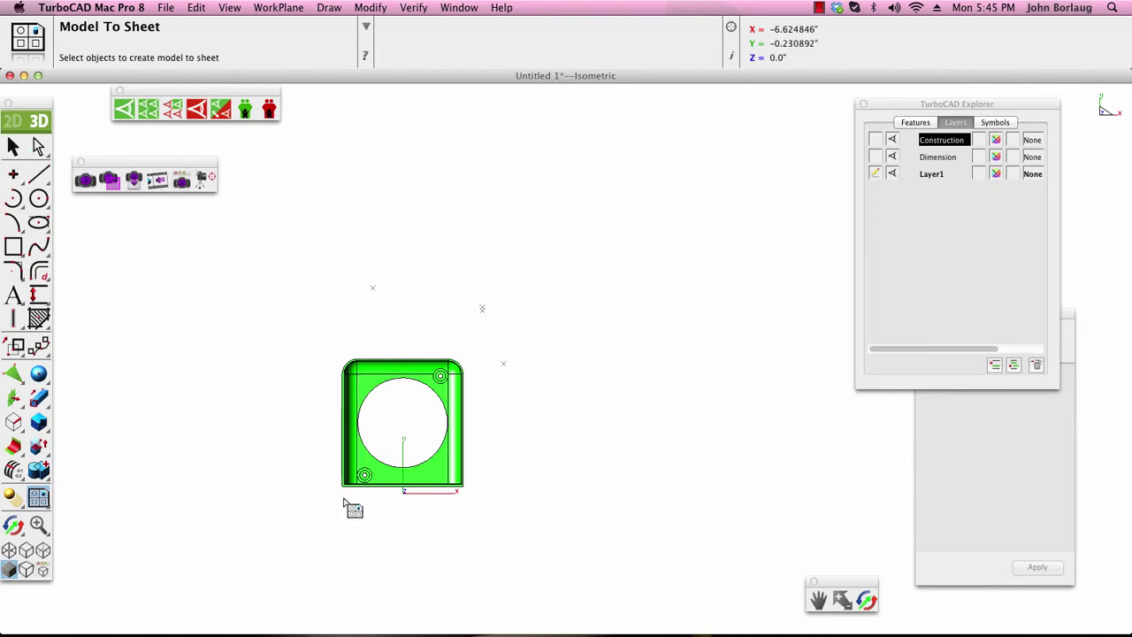
{"action": "left_click_drag", "start_coordinate": [287, 533], "coordinate": [493, 337]}
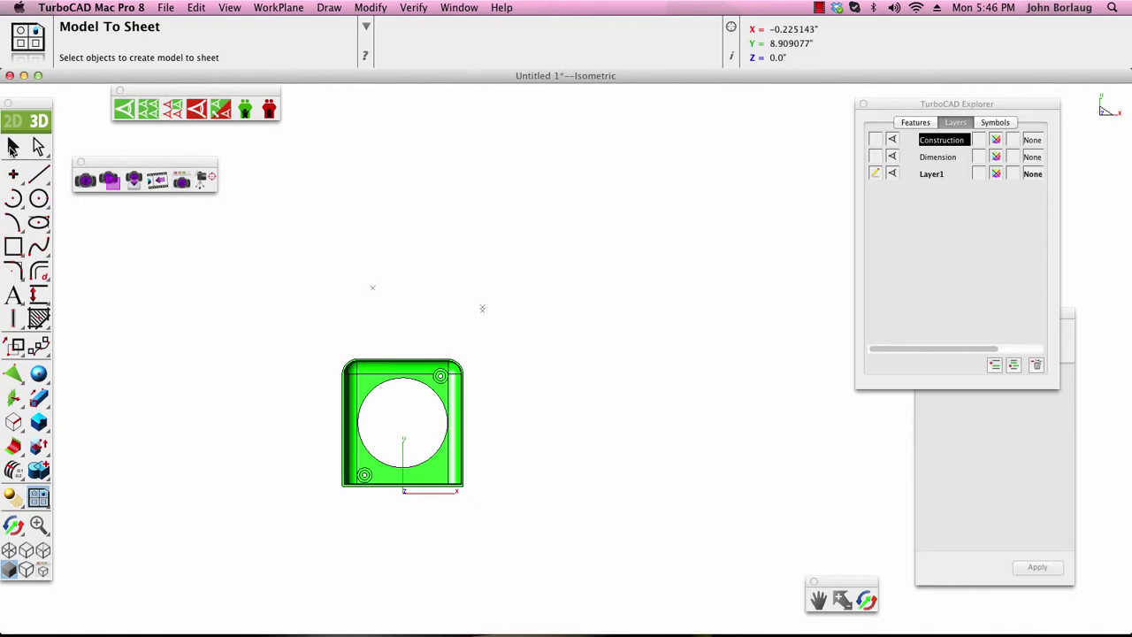
{"action": "left_click", "coordinate": [12, 148]}
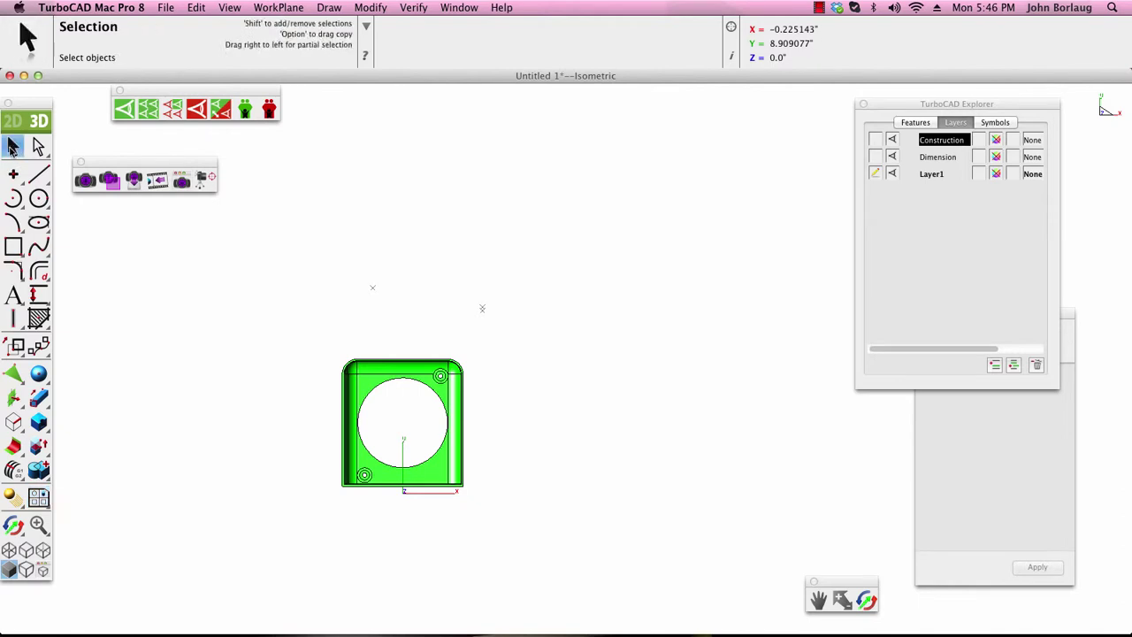
{"action": "left_click", "coordinate": [362, 387]}
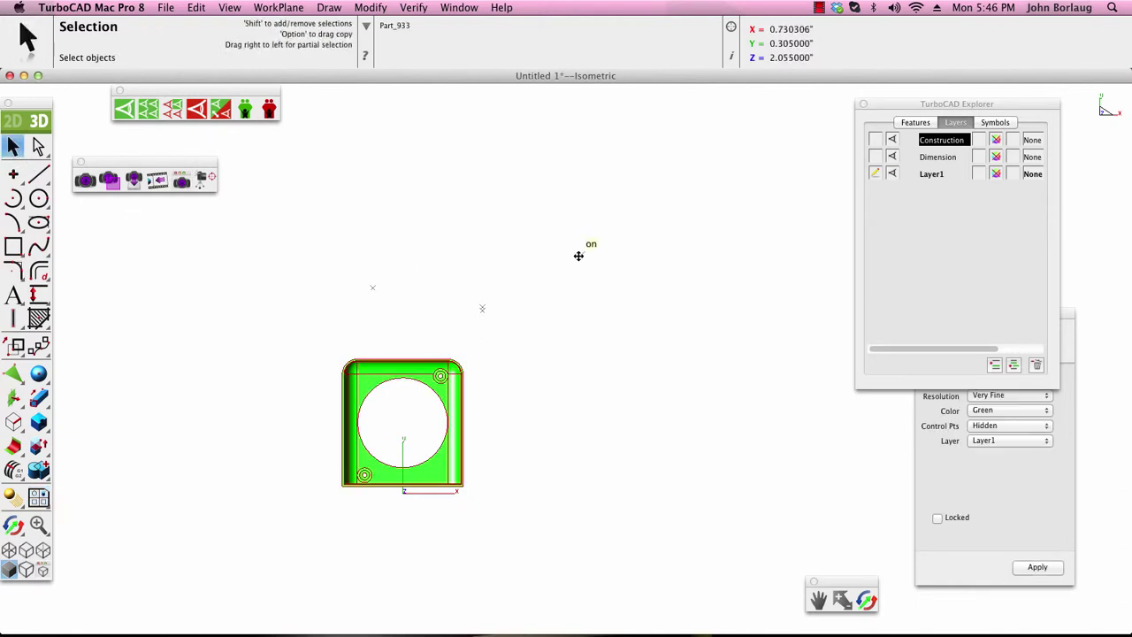
Switch to a trimetric view and make Construction the current layer
{"action": "left_click", "coordinate": [229, 7]}
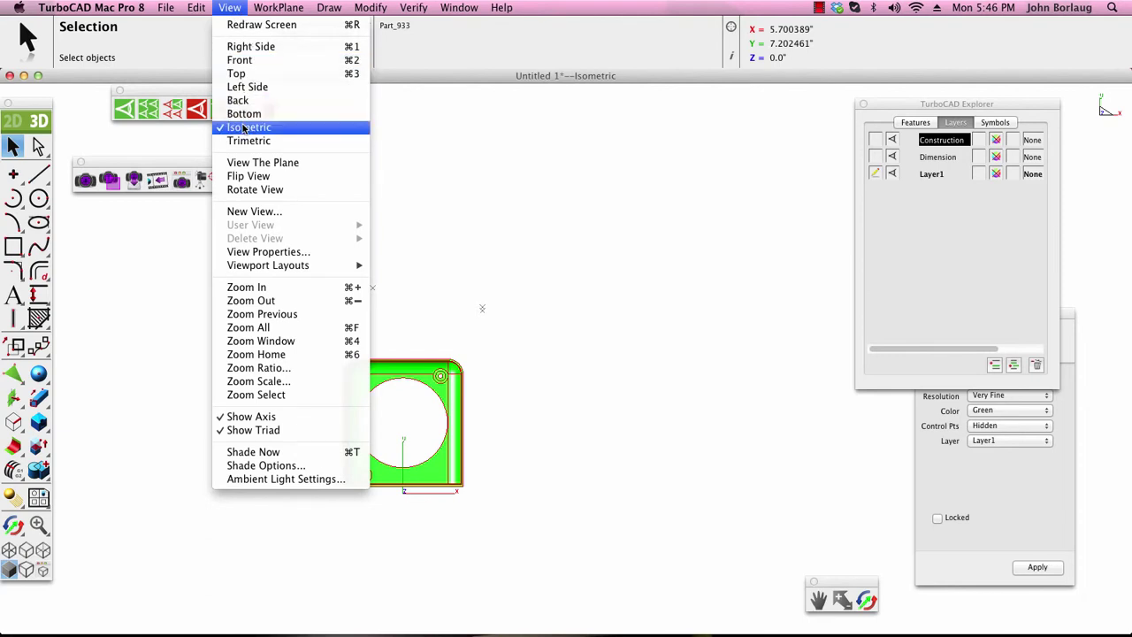
{"action": "left_click", "coordinate": [248, 140]}
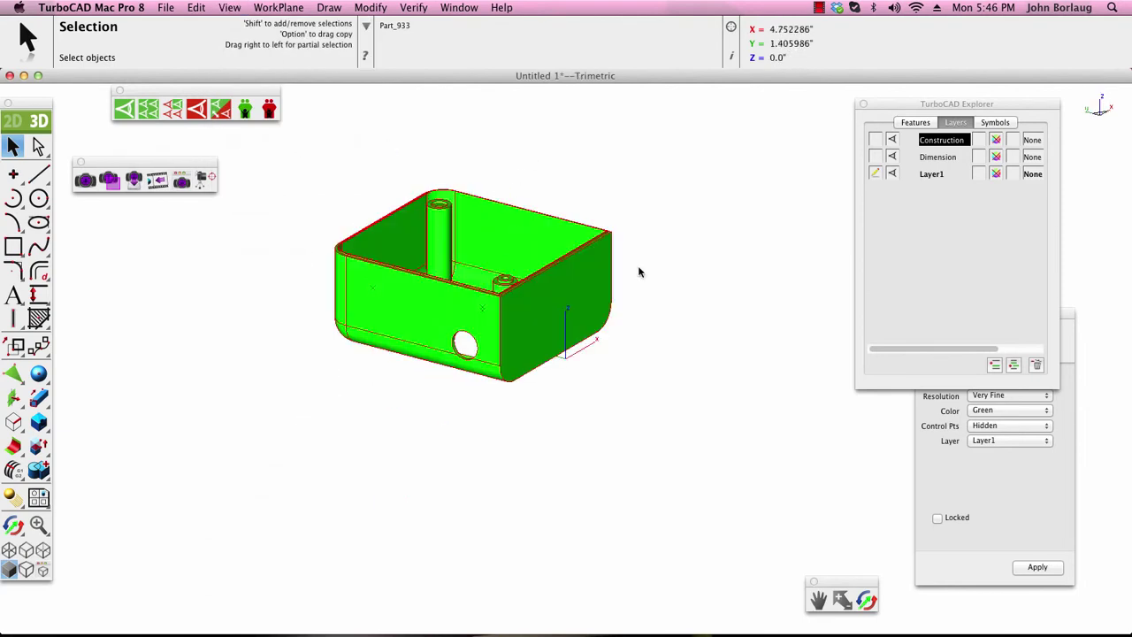
{"action": "left_click", "coordinate": [873, 141]}
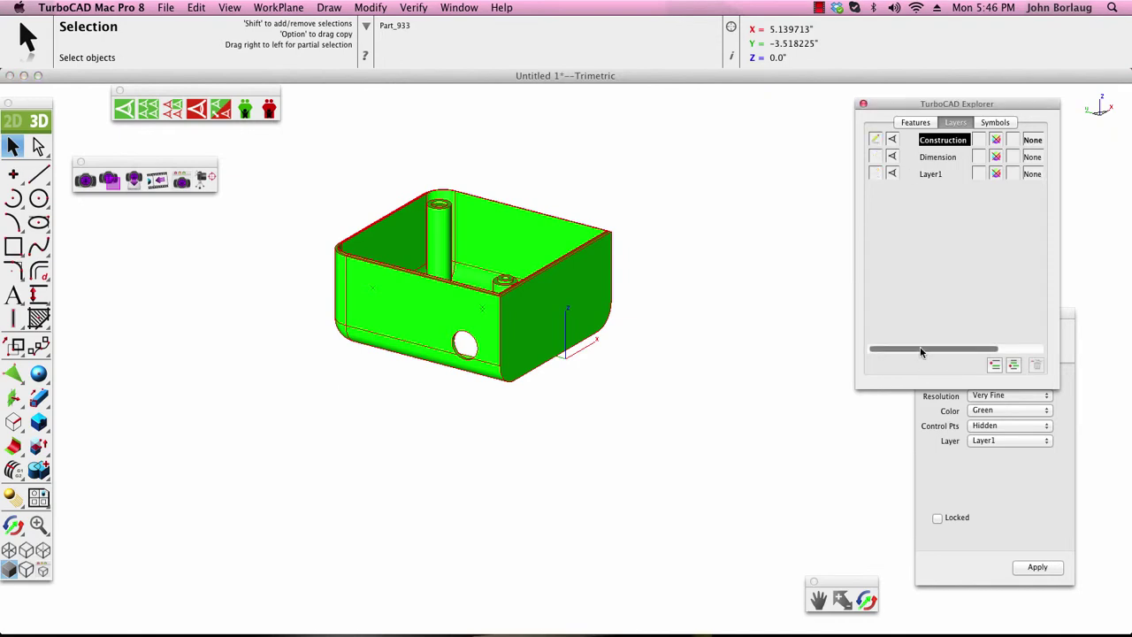
Set the green part's layer to Construction in the Inspector Attributes and apply it
{"action": "left_click", "coordinate": [960, 485]}
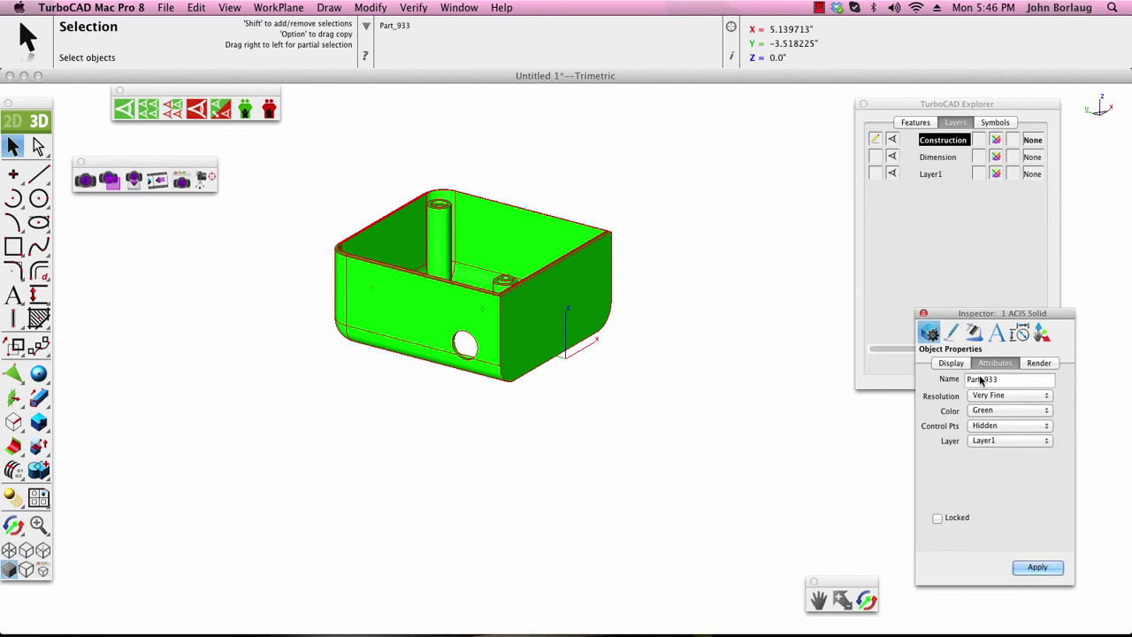
{"action": "left_click", "coordinate": [1048, 441]}
{"action": "left_click", "coordinate": [1017, 420]}
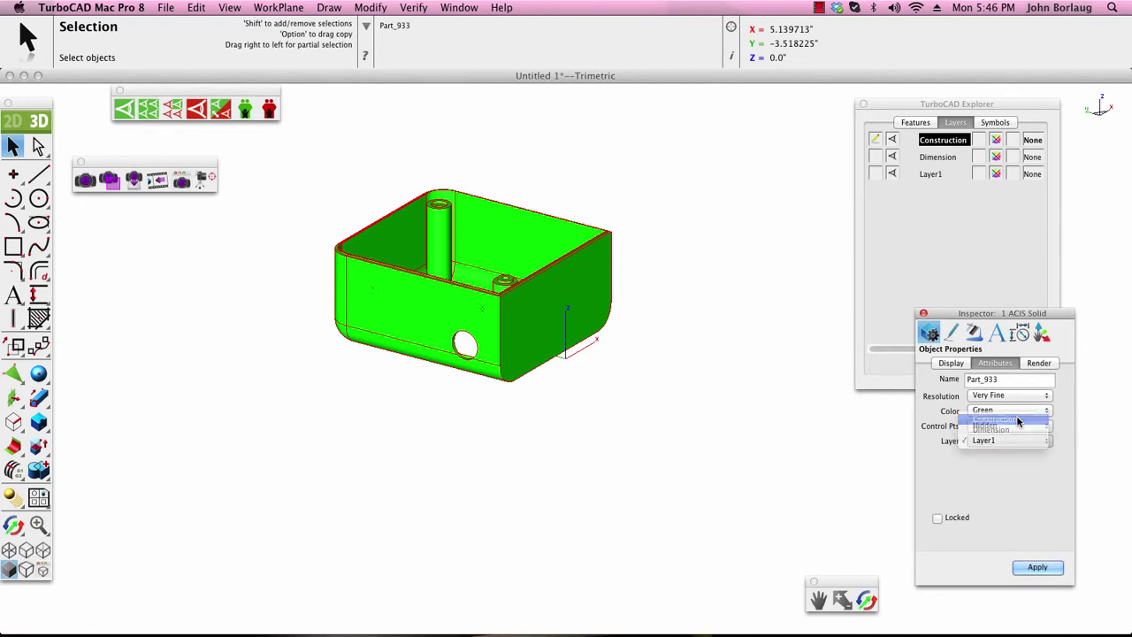
{"action": "left_click", "coordinate": [1036, 566]}
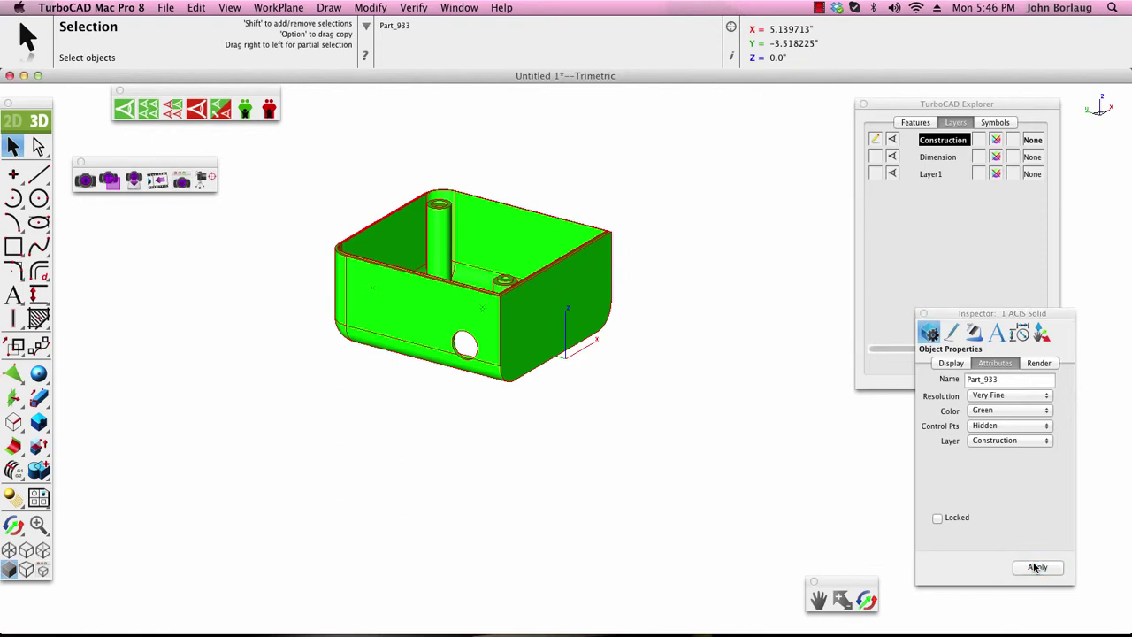
{"action": "left_click", "coordinate": [738, 235]}
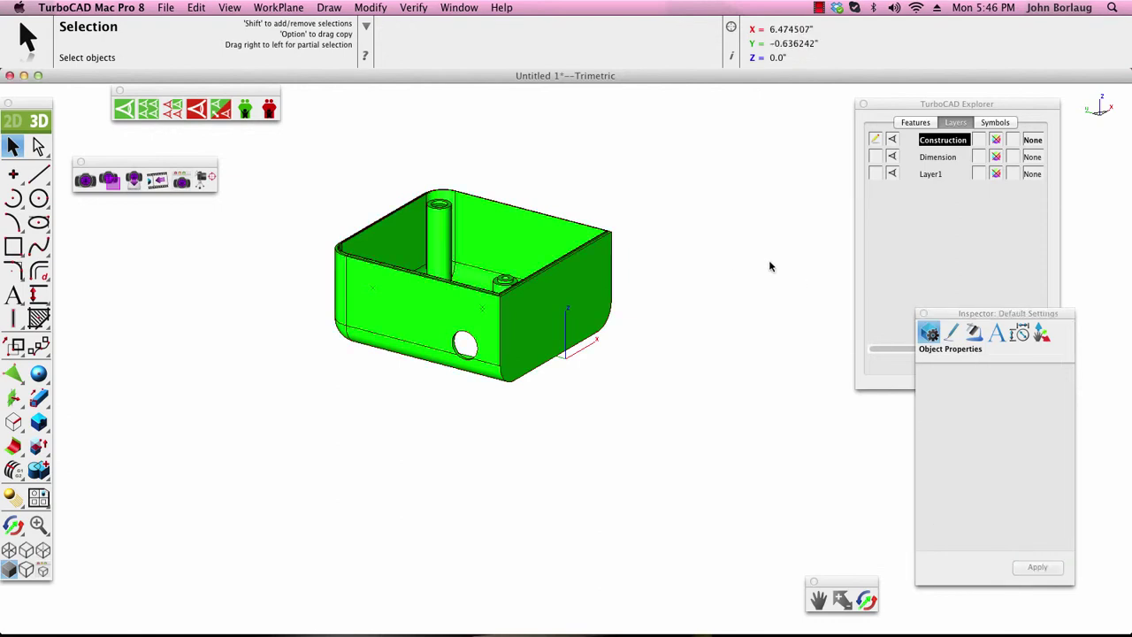
Rearrange the layer list panel and reselect the green box part
{"action": "left_click", "coordinate": [886, 347]}
{"action": "mouse_move", "coordinate": [886, 347]}
{"action": "left_mouse_down"}
{"action": "mouse_move", "coordinate": [957, 354]}
{"action": "mouse_move", "coordinate": [881, 347]}
{"action": "left_mouse_up"}
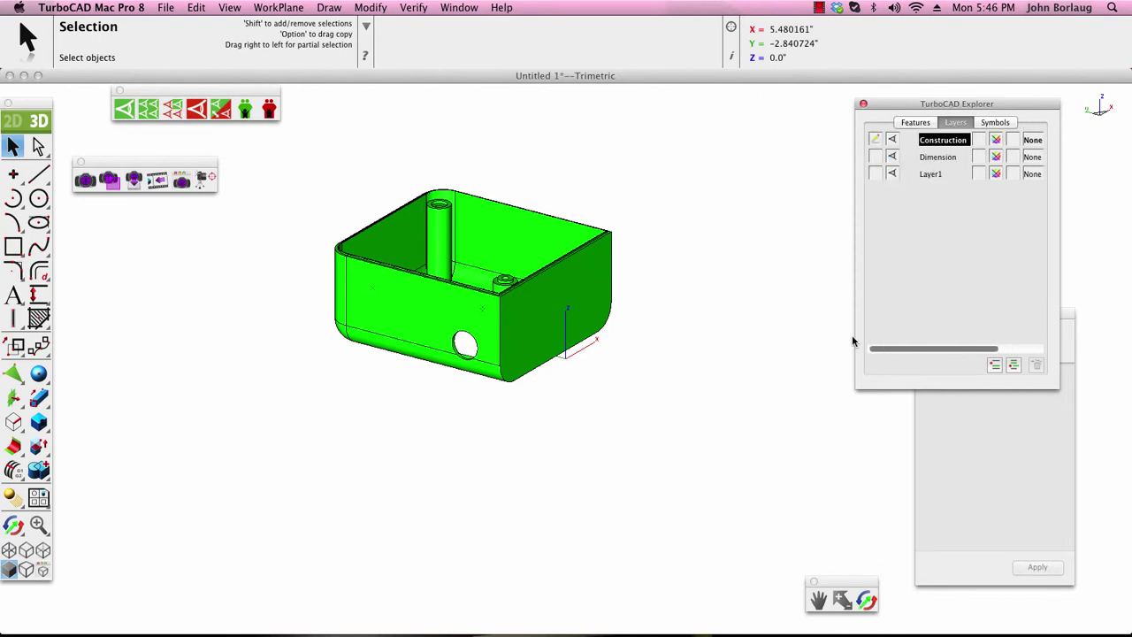
{"action": "left_click_drag", "start_coordinate": [902, 348], "coordinate": [840, 331]}
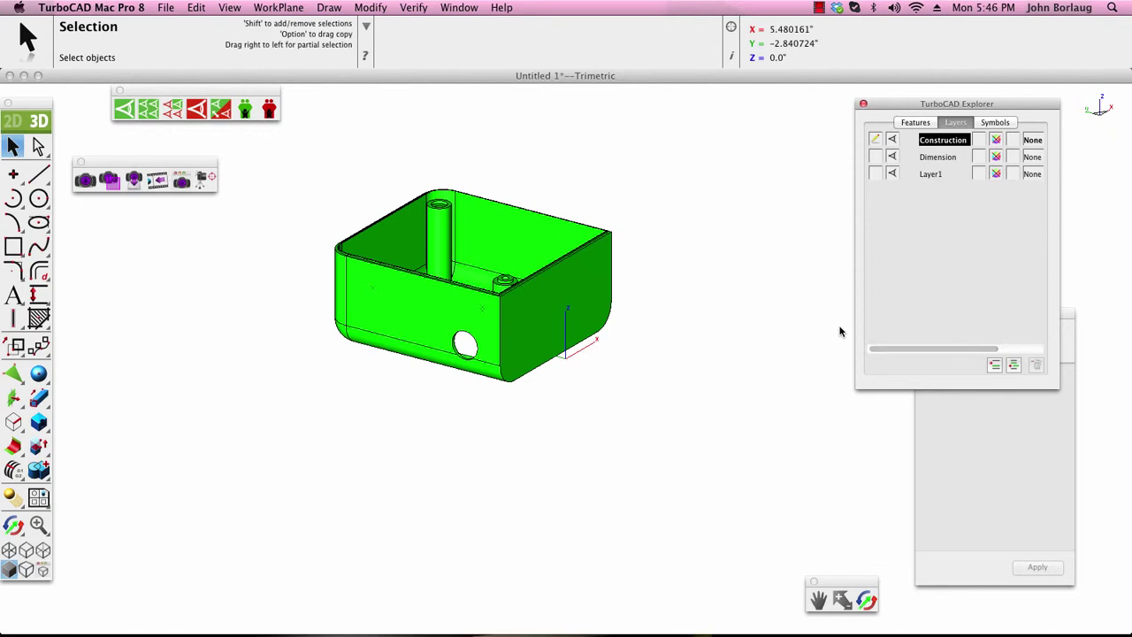
{"action": "left_click", "coordinate": [690, 281]}
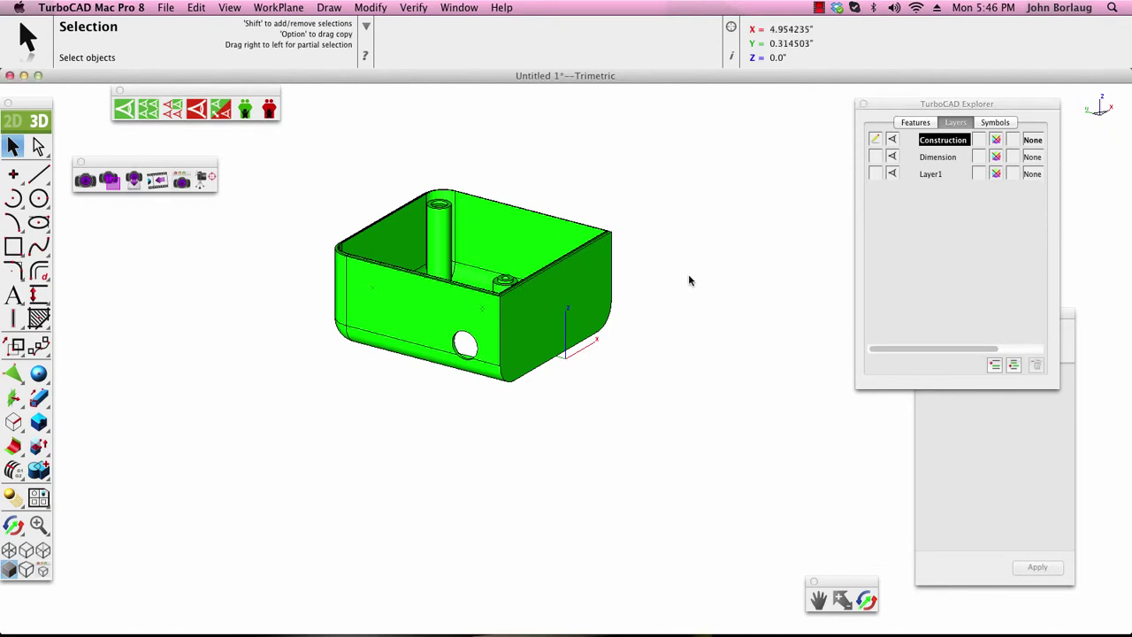
{"action": "left_click", "coordinate": [492, 236]}
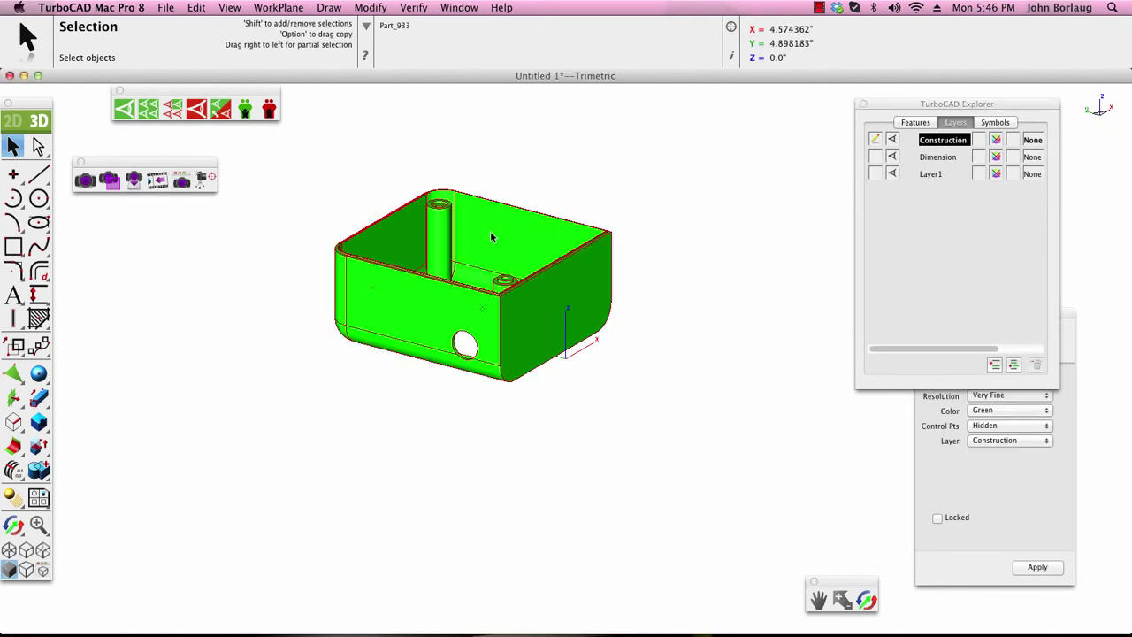
Generate a drawing sheet from the E-Landscape.tc3 layout with hidden lines set to Ignore
{"action": "left_click", "coordinate": [38, 498]}
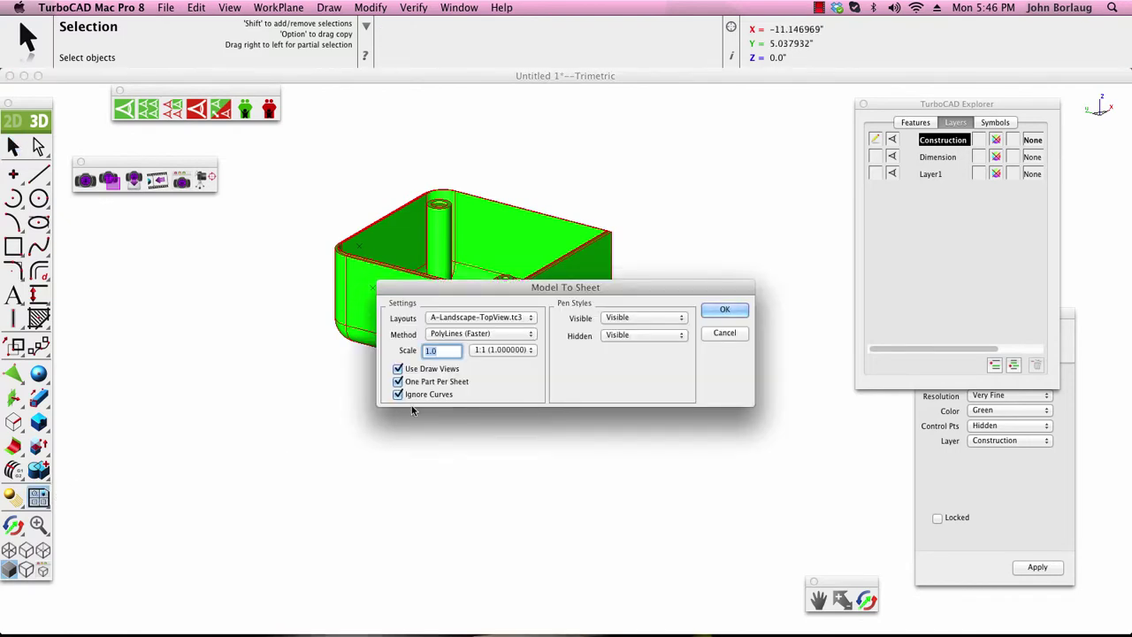
{"action": "left_click", "coordinate": [534, 323]}
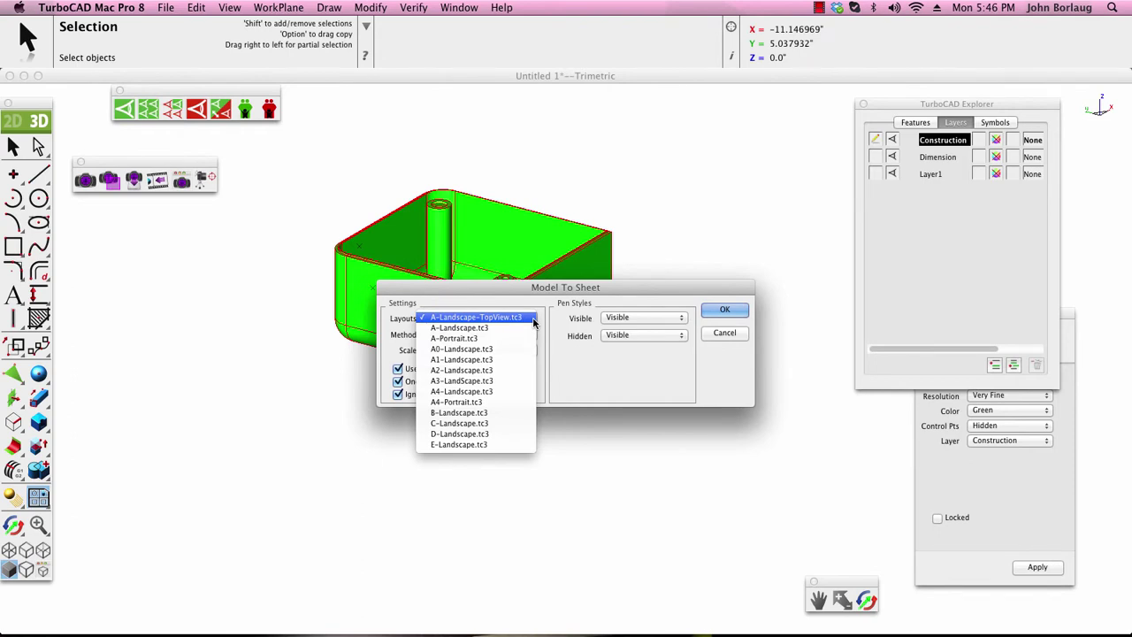
{"action": "left_click", "coordinate": [458, 445]}
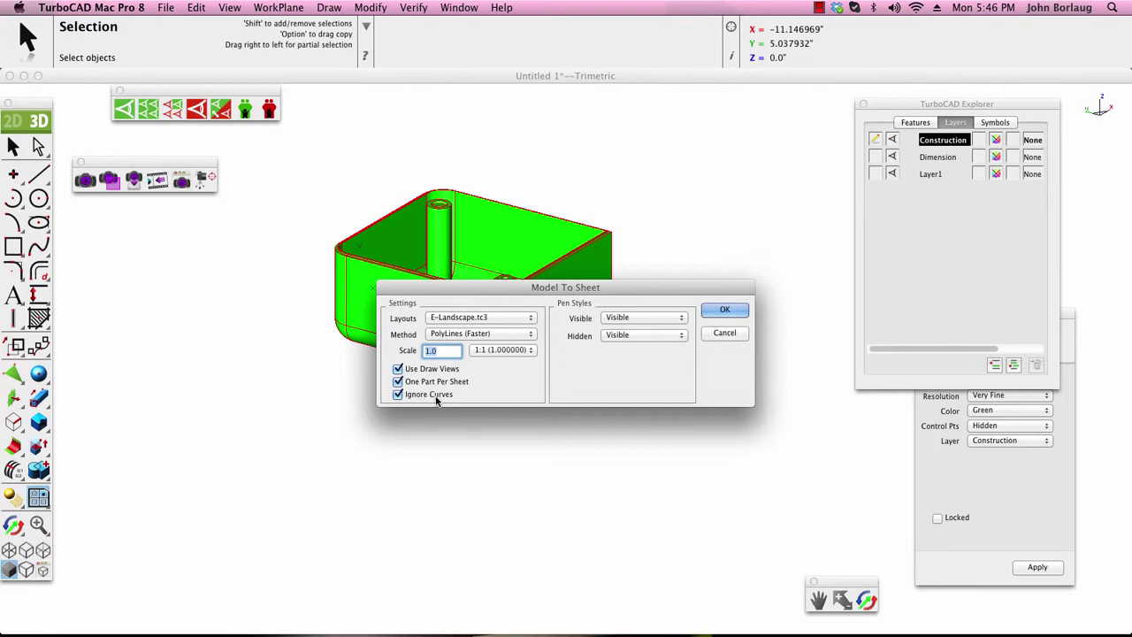
{"action": "left_click", "coordinate": [682, 335]}
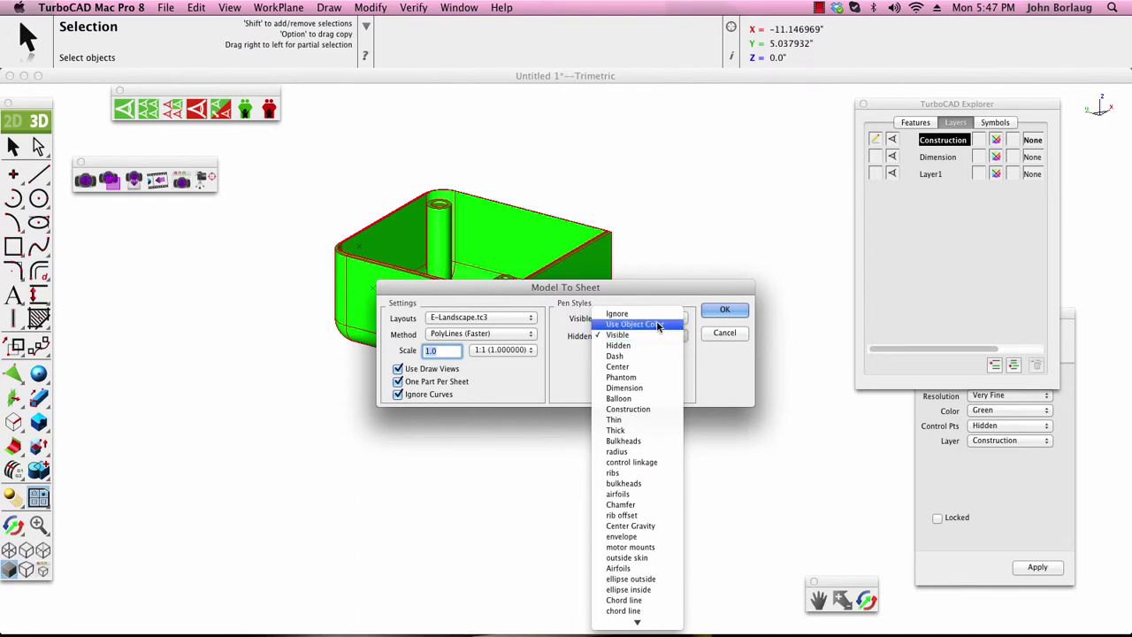
{"action": "left_click", "coordinate": [630, 314]}
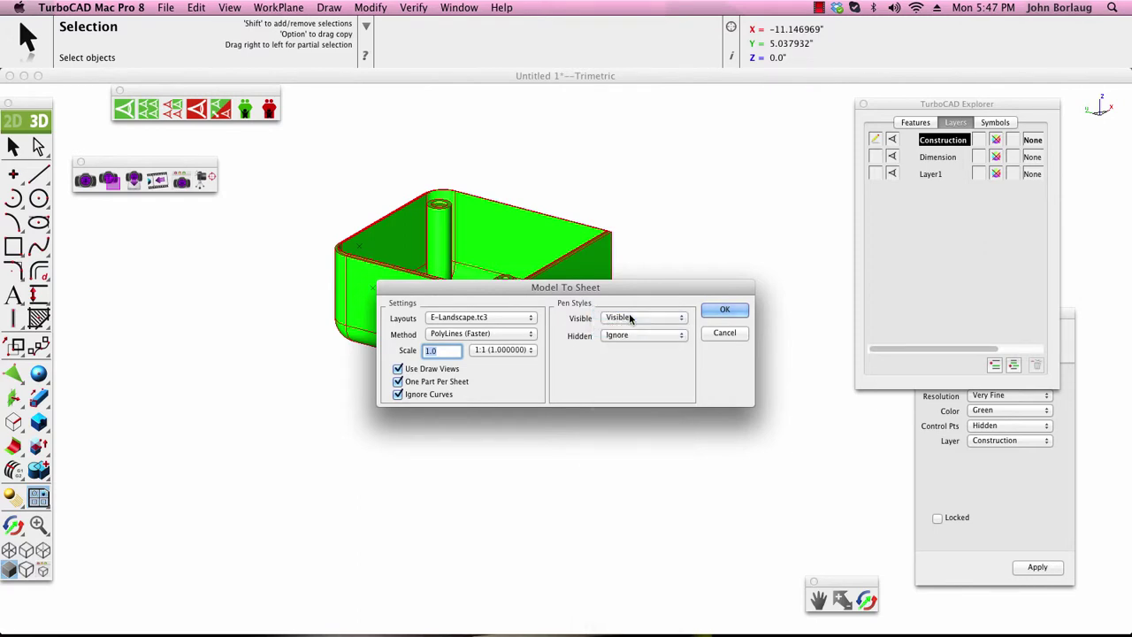
{"action": "left_click", "coordinate": [717, 315]}
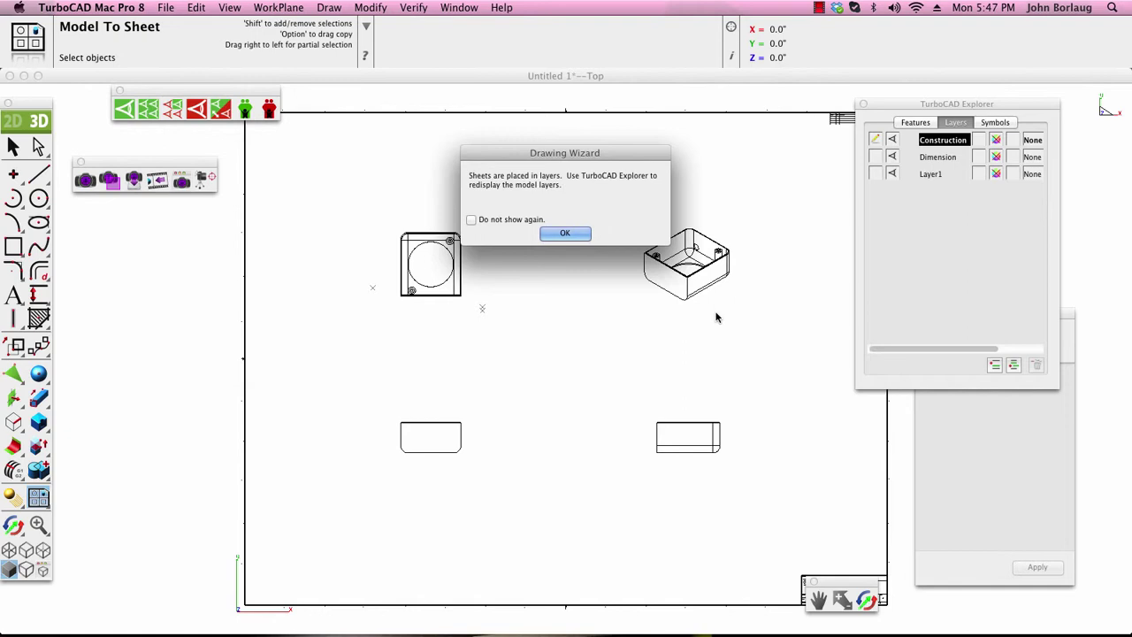
Dismiss the notice and confirm the ISO view's properties: scale 1.0, PolyLines edges, hidden lines ignored
{"action": "left_click", "coordinate": [564, 233]}
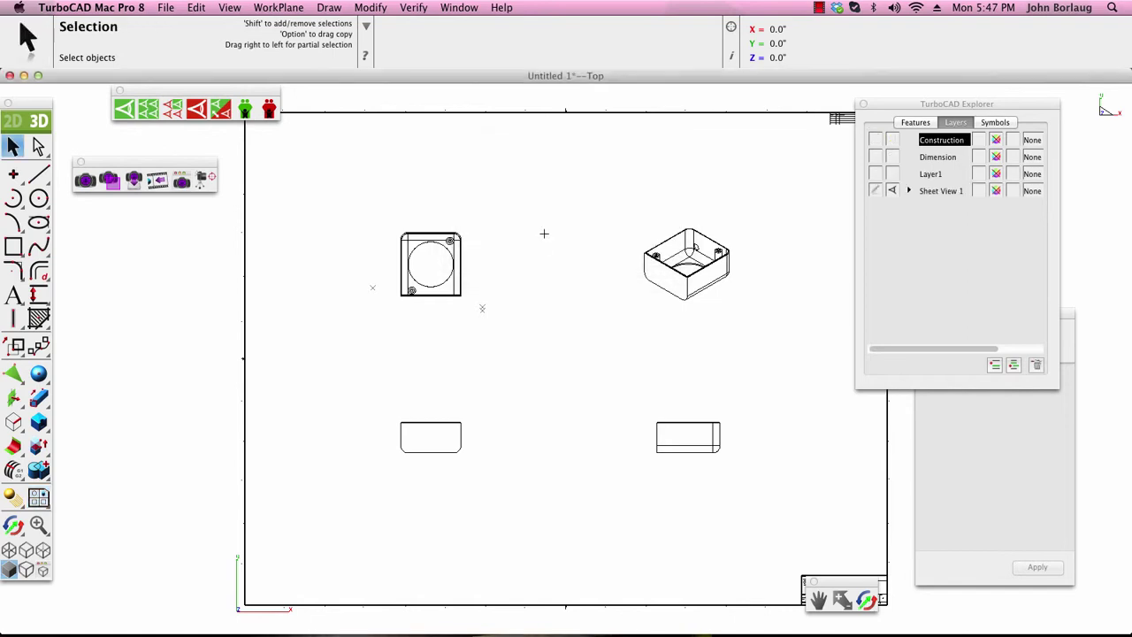
{"action": "left_click", "coordinate": [463, 257]}
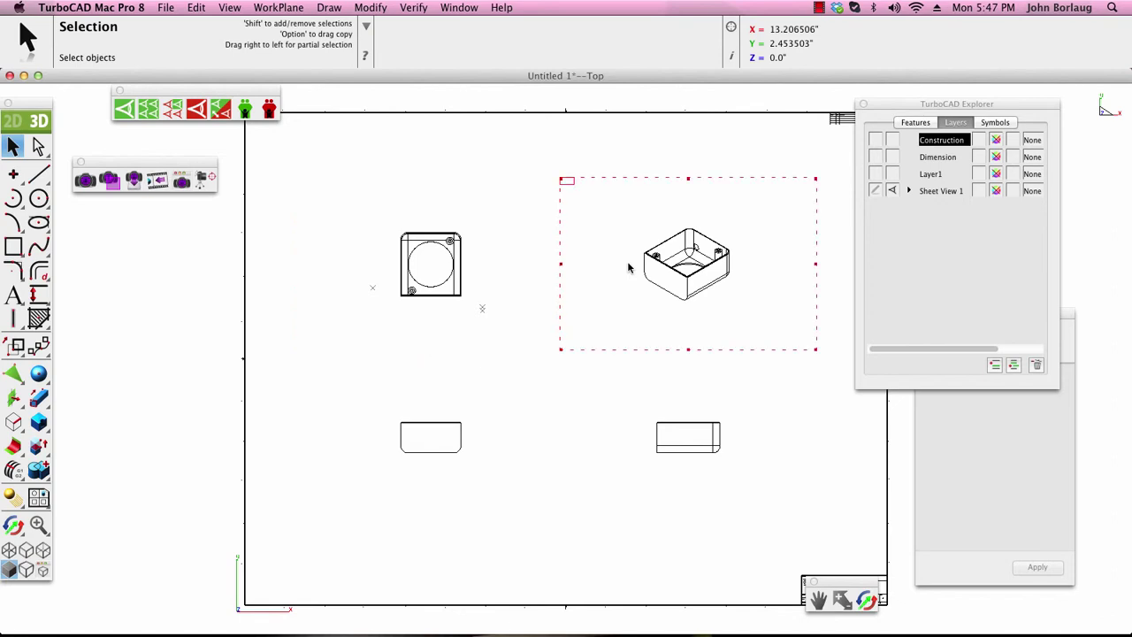
{"action": "right_click", "coordinate": [566, 187]}
{"action": "left_click", "coordinate": [583, 188]}
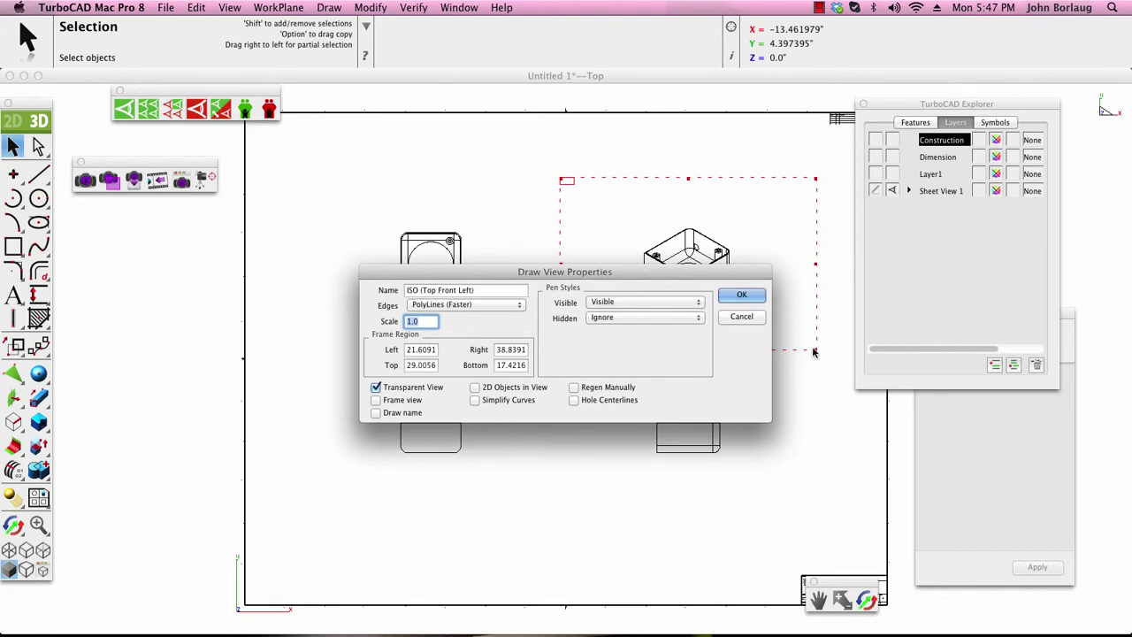
{"action": "left_click", "coordinate": [739, 297]}
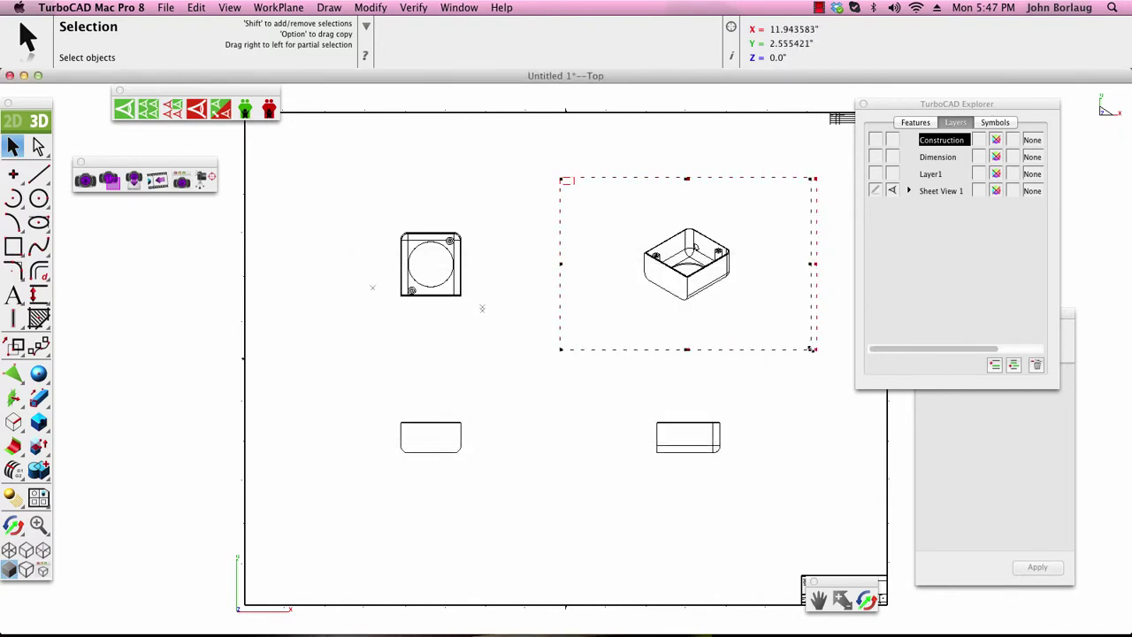
Resize the isometric and lower-left view frames by dragging their corner handles
{"action": "left_click_drag", "start_coordinate": [811, 348], "coordinate": [762, 334]}
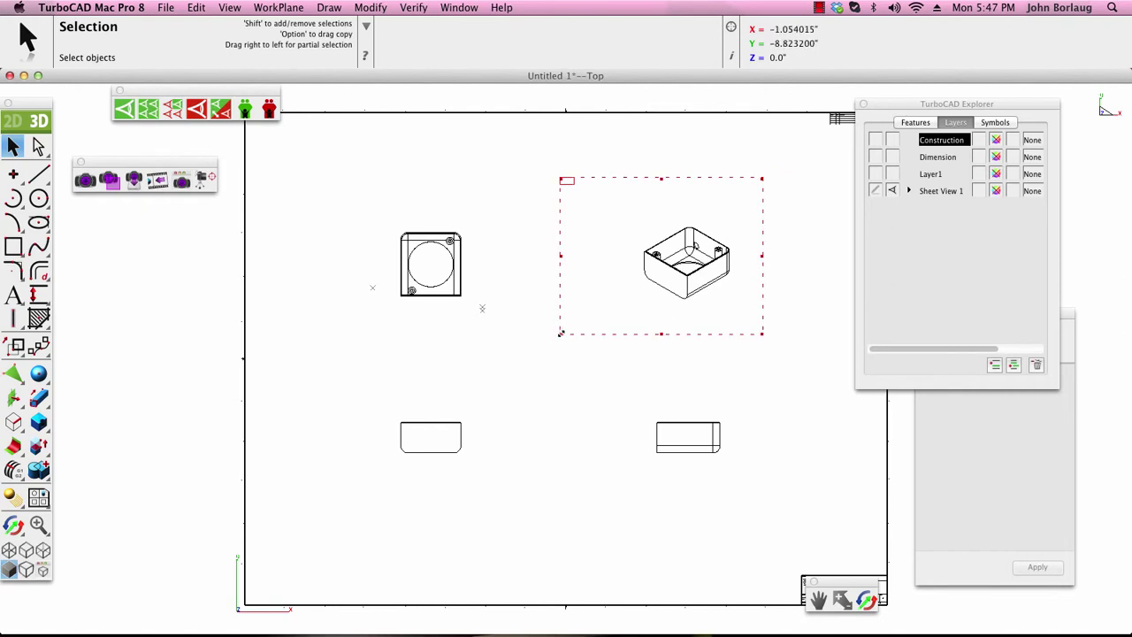
{"action": "left_click_drag", "start_coordinate": [560, 332], "coordinate": [605, 329]}
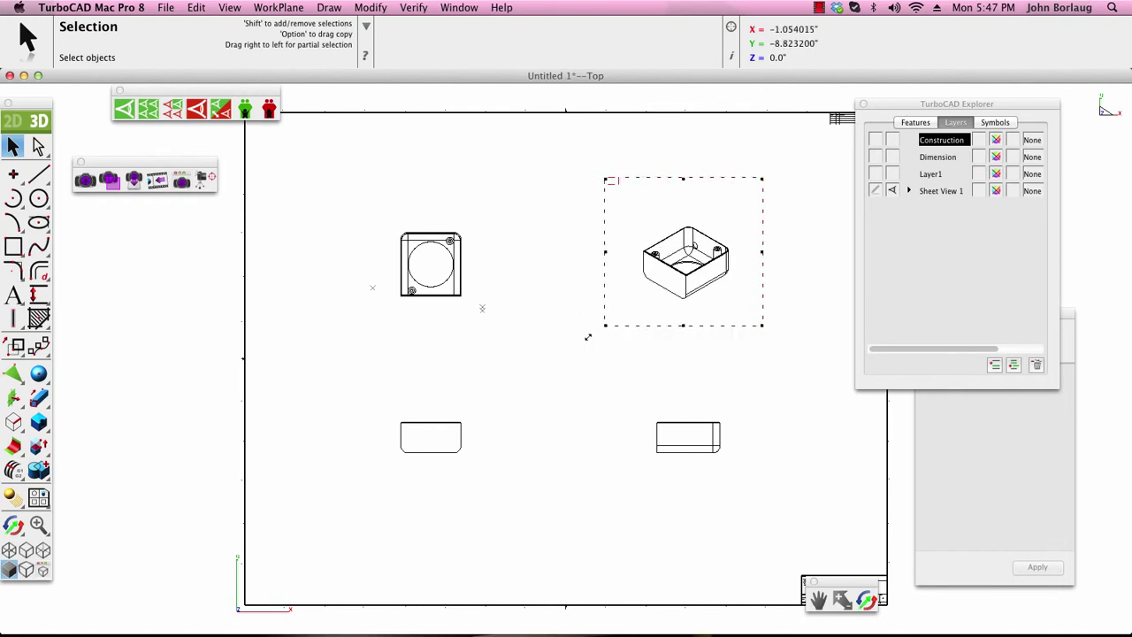
{"action": "left_click", "coordinate": [535, 361]}
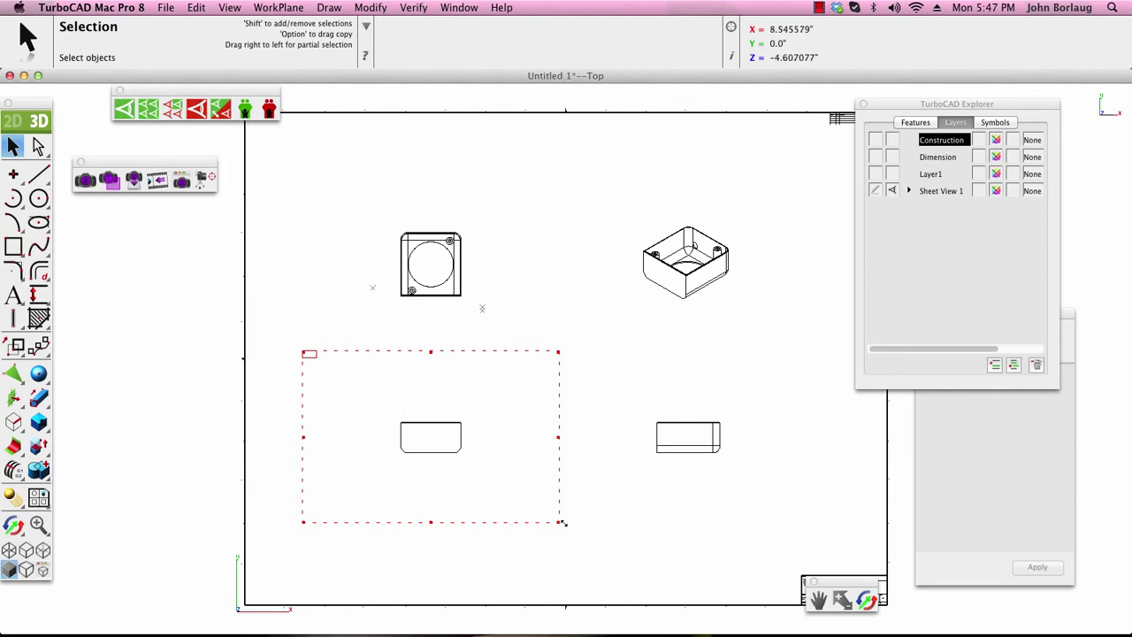
{"action": "left_click_drag", "start_coordinate": [557, 522], "coordinate": [524, 505]}
{"action": "left_click", "coordinate": [577, 394]}
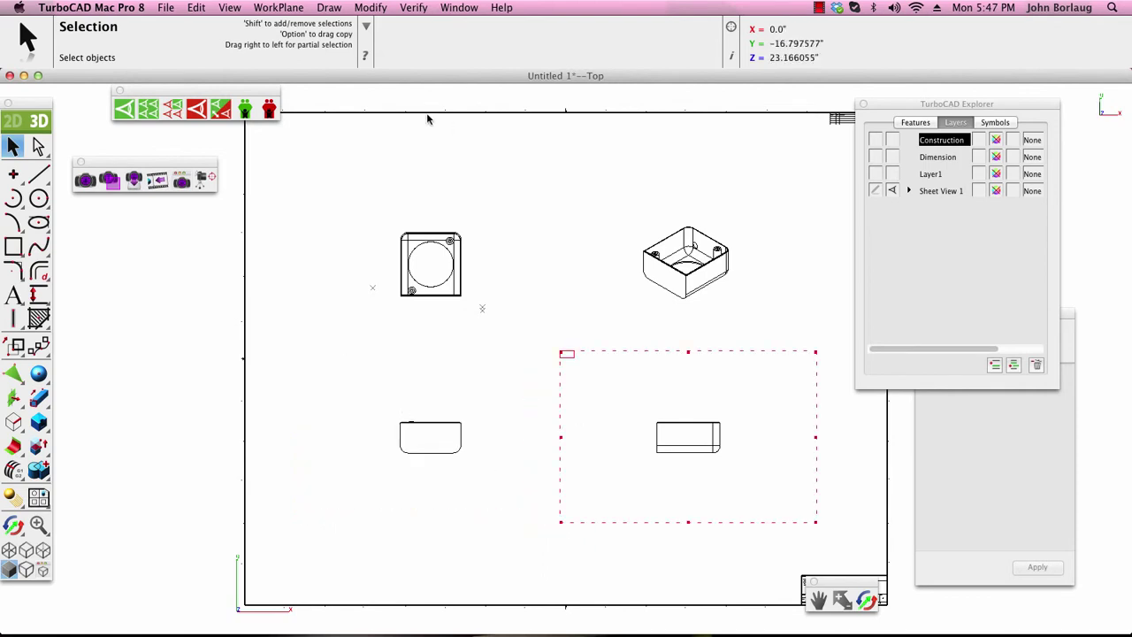
Undo Move View three times to revert the frame resizing
{"action": "left_click", "coordinate": [196, 8]}
{"action": "left_click", "coordinate": [207, 25]}
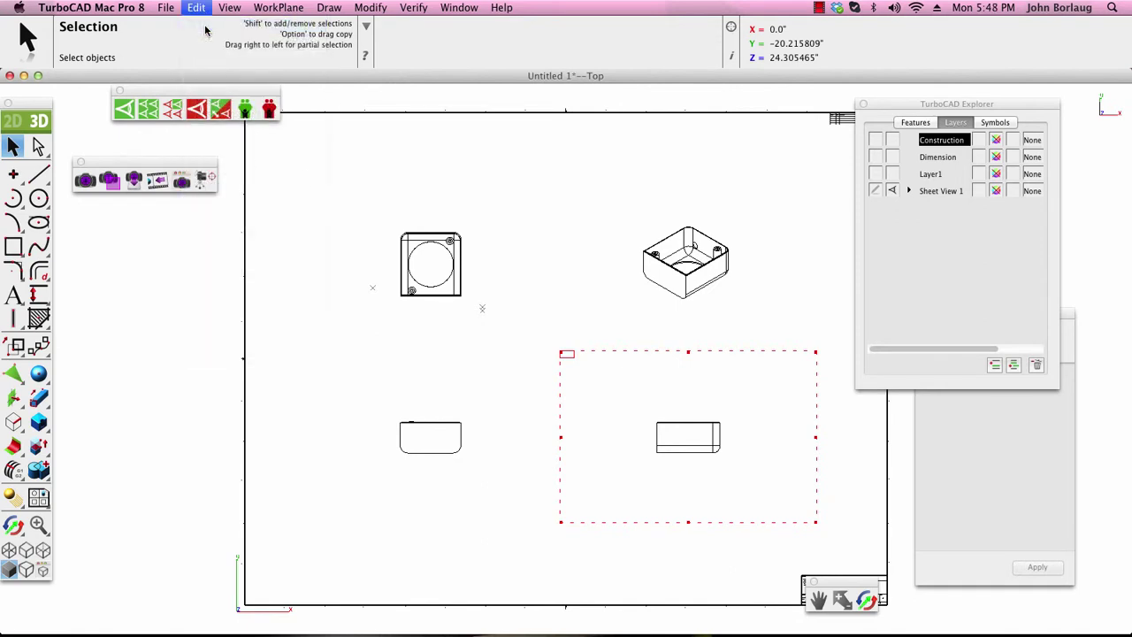
{"action": "left_click", "coordinate": [196, 8]}
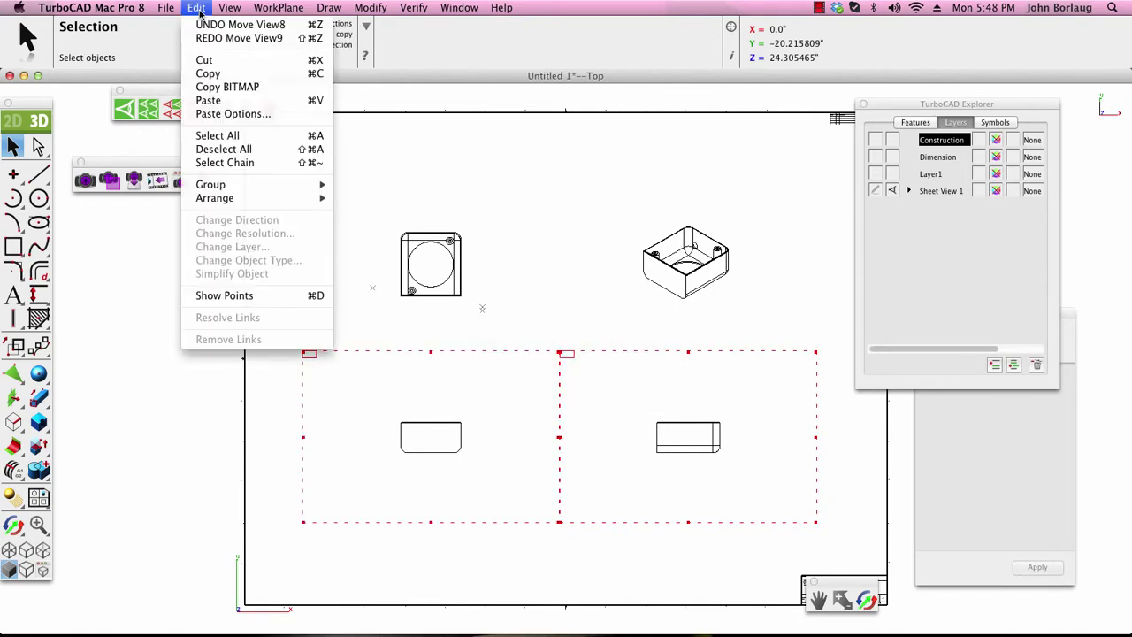
{"action": "left_click", "coordinate": [206, 25]}
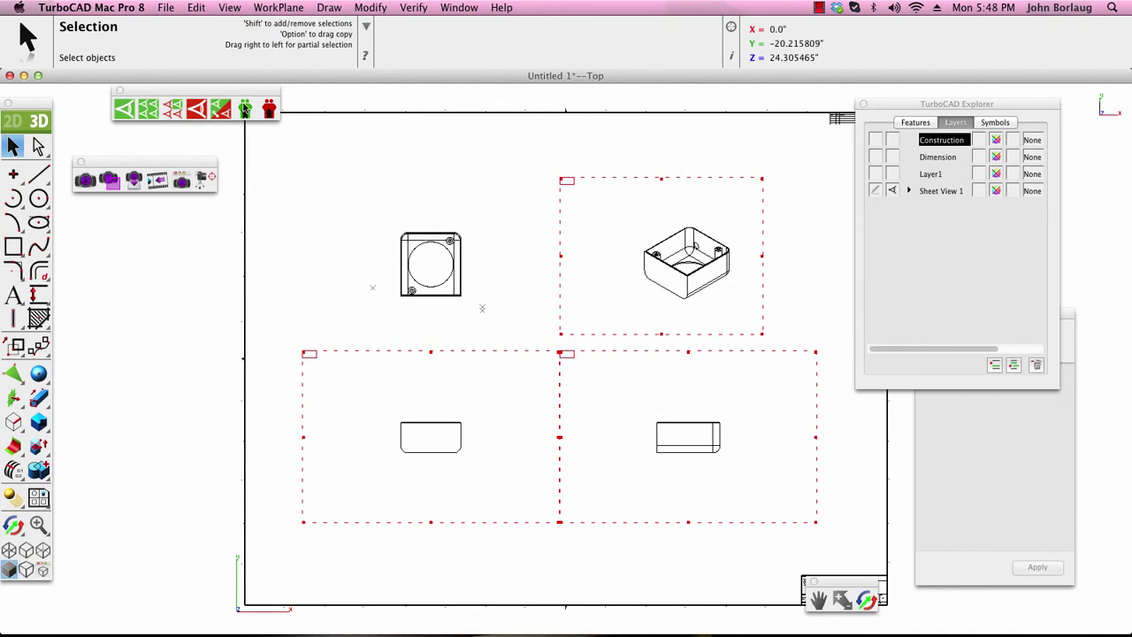
{"action": "left_click", "coordinate": [195, 9]}
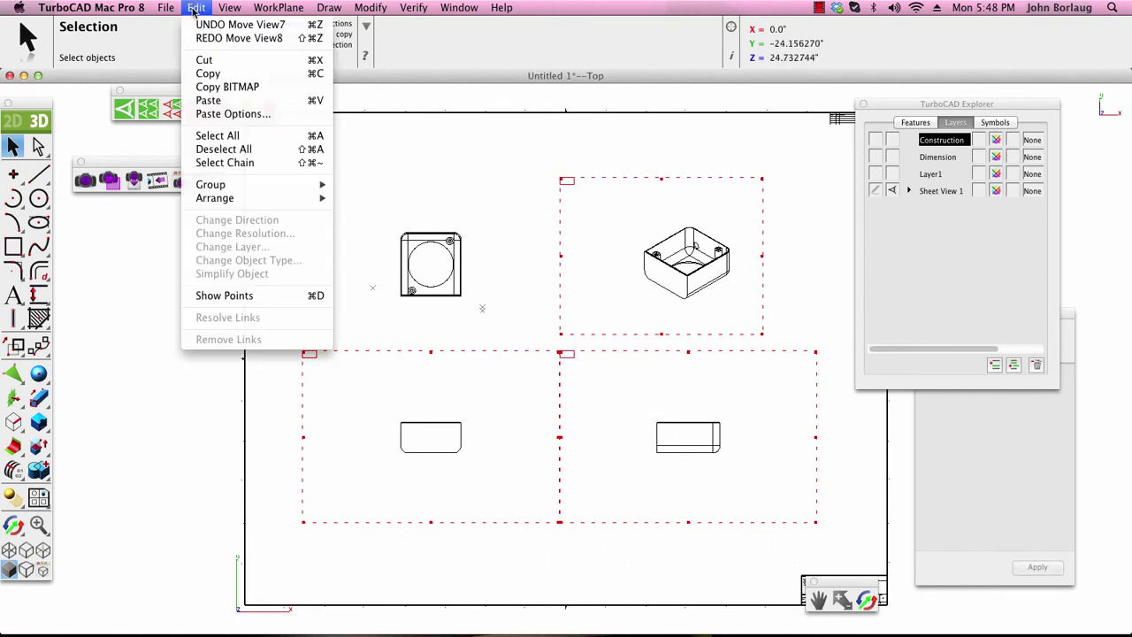
{"action": "left_click", "coordinate": [209, 27]}
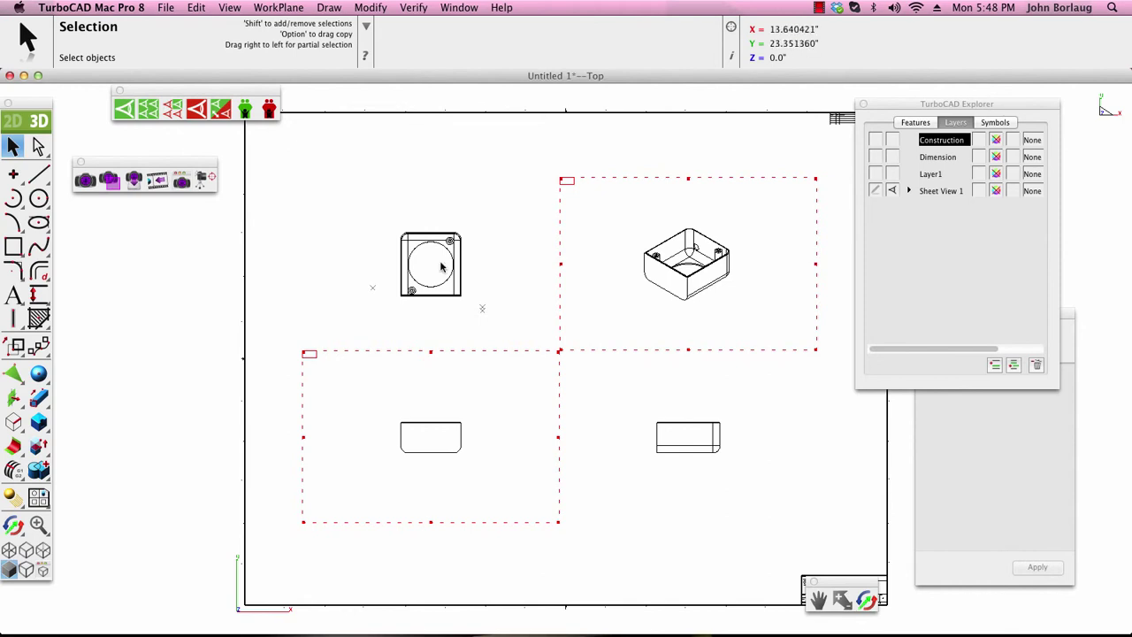
{"action": "left_click", "coordinate": [245, 253]}
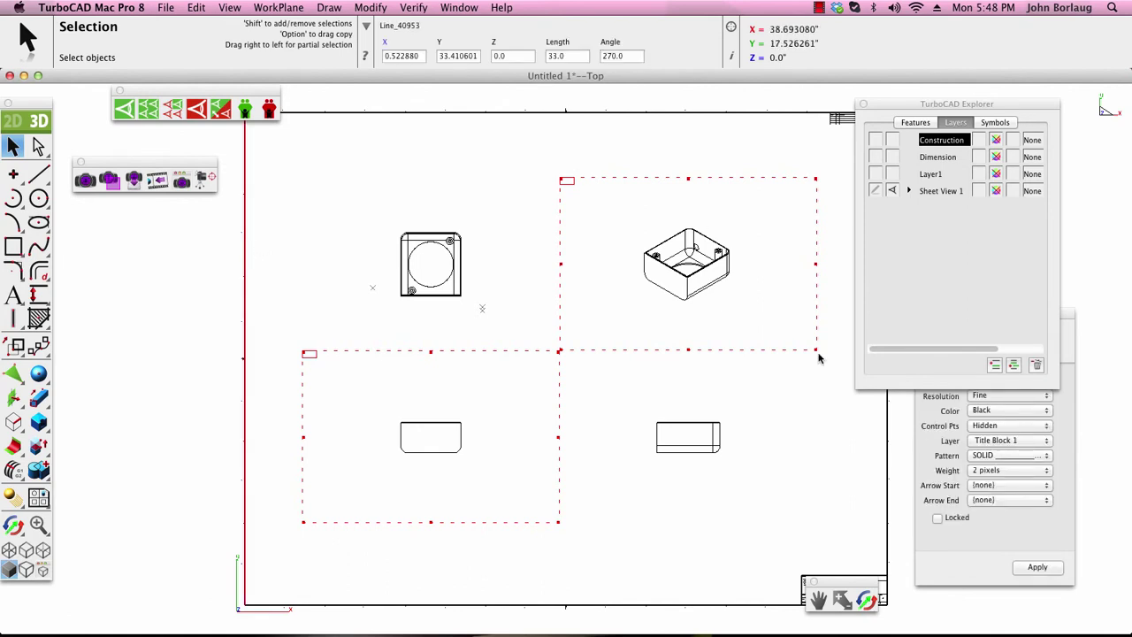
{"action": "left_click", "coordinate": [920, 463]}
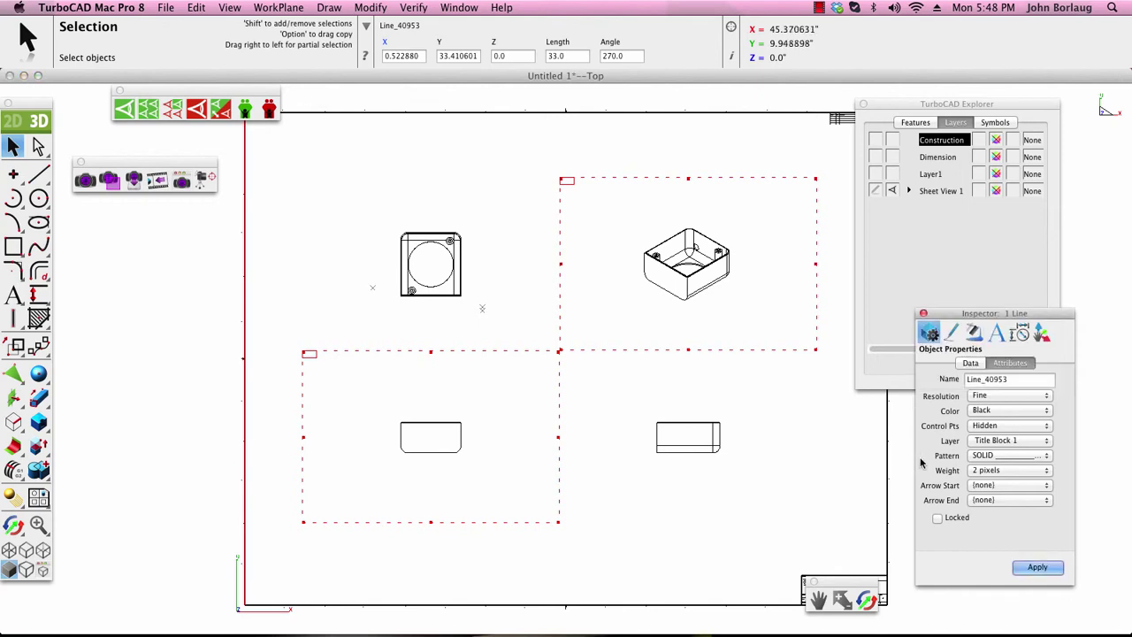
{"action": "left_click", "coordinate": [969, 363]}
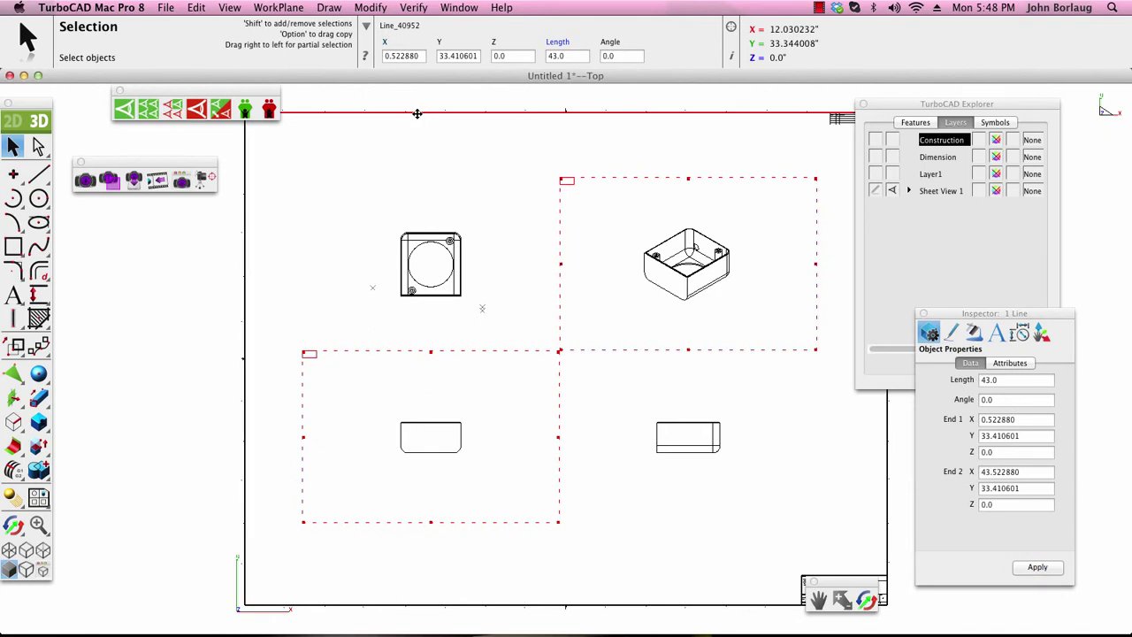
{"action": "left_click", "coordinate": [167, 258]}
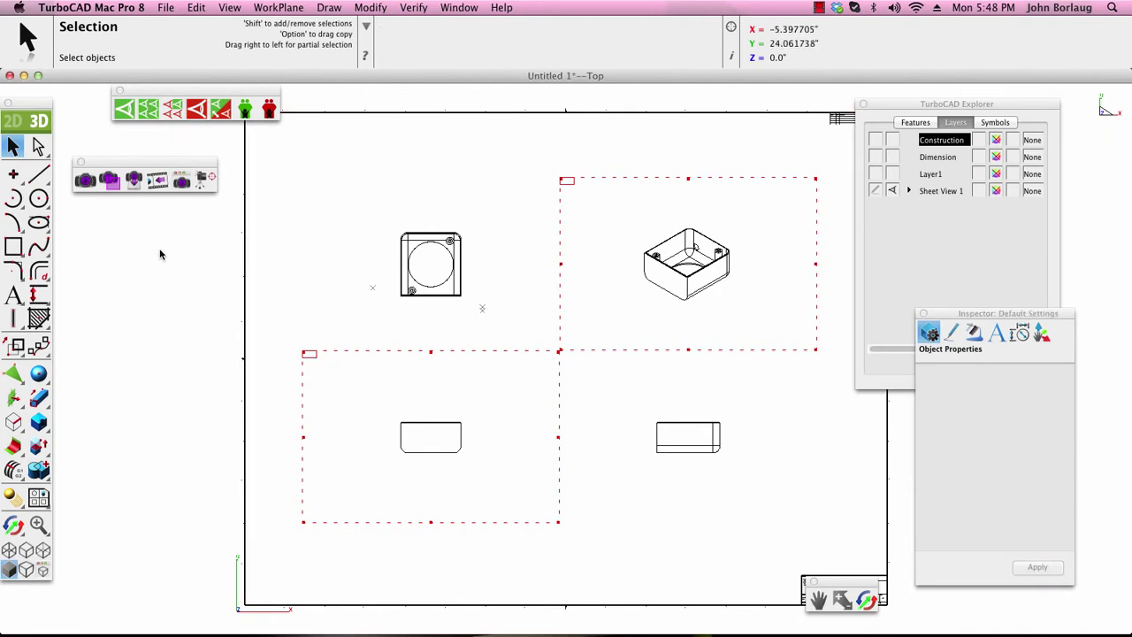